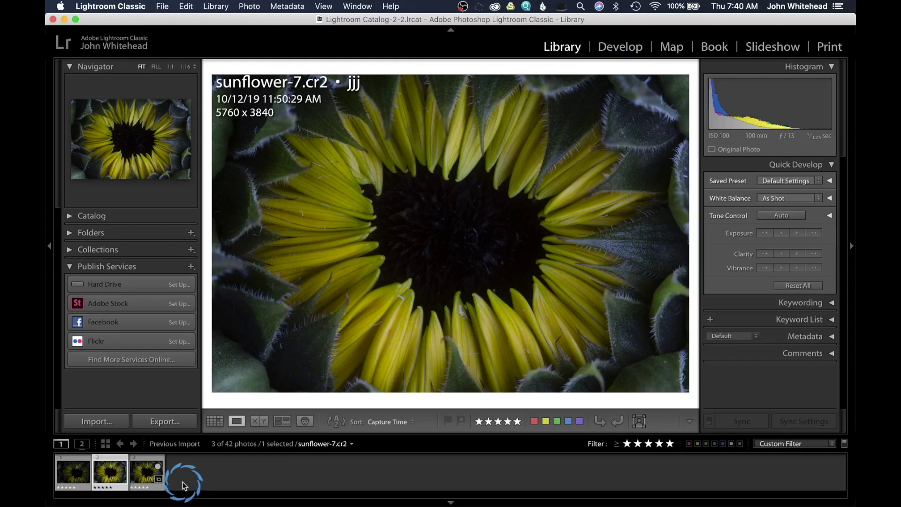
- Preview sunflower-1 from the filmstrip, return to sunflower-7, and open the Lightroom Classic menu
left_click(56, 482)
left_click(271, 480)
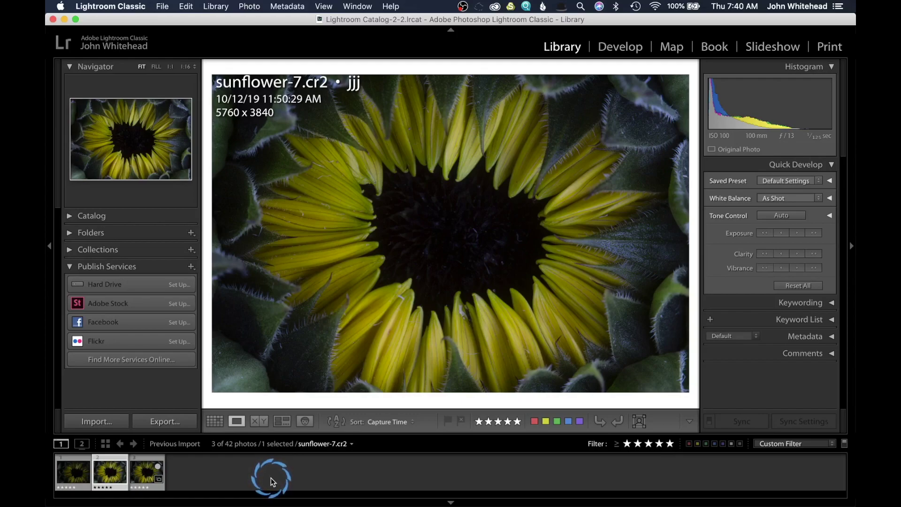
left_click(115, 6)
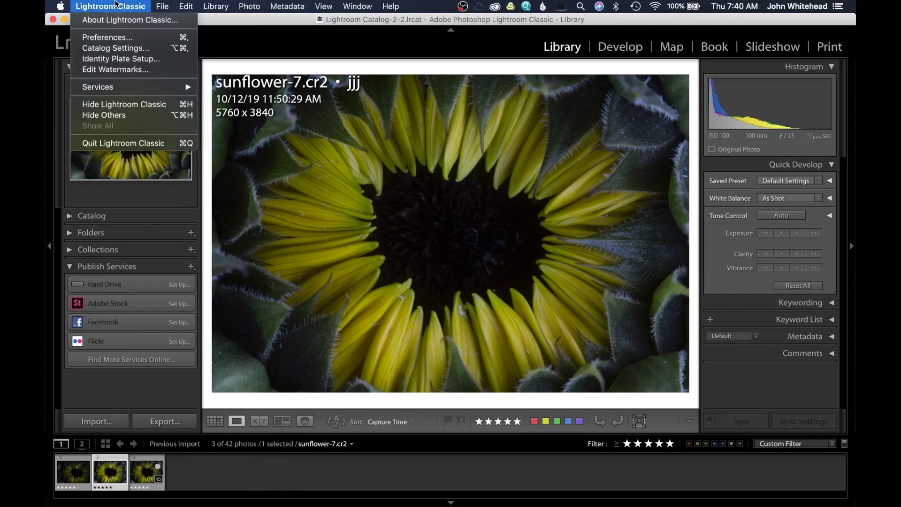
- Choose Preferences from the Lightroom Classic menu and show its General page
left_click(118, 38)
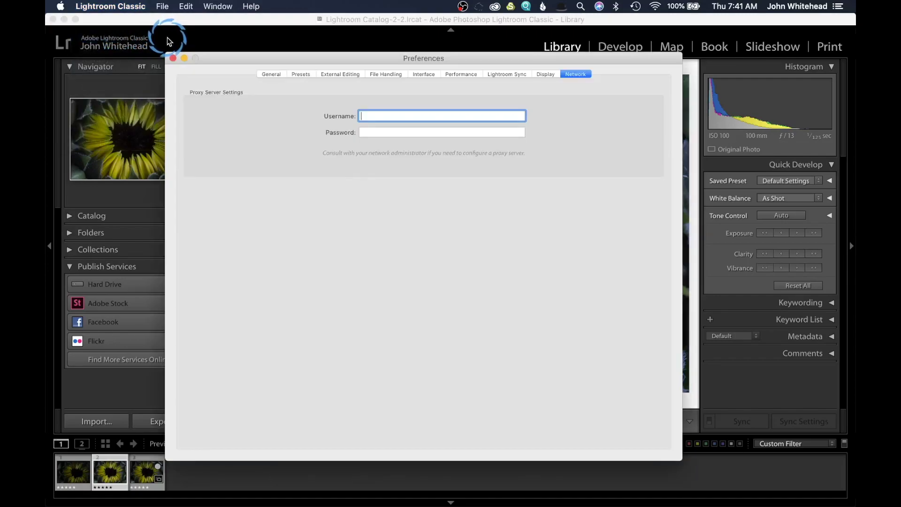
left_click(267, 75)
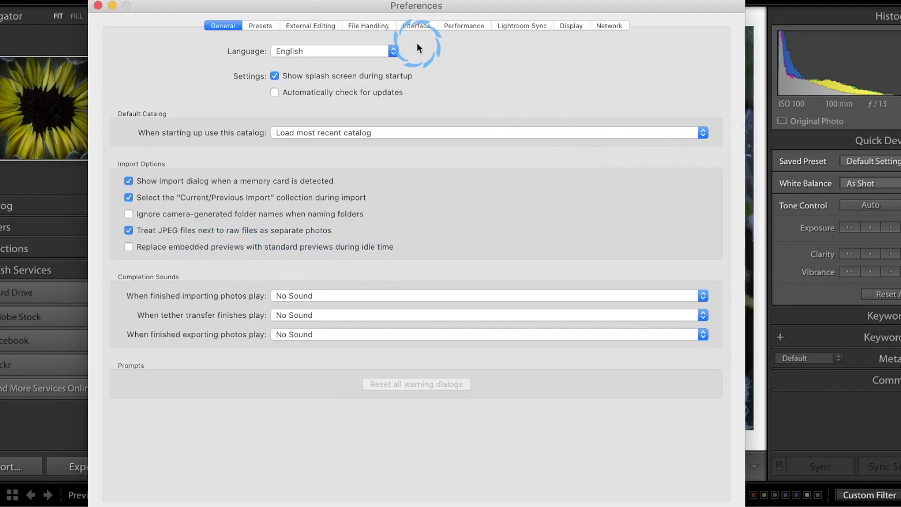
- On the Presets page, toggle camera-specific raw defaults on then off, then view External Editing
left_click(260, 26)
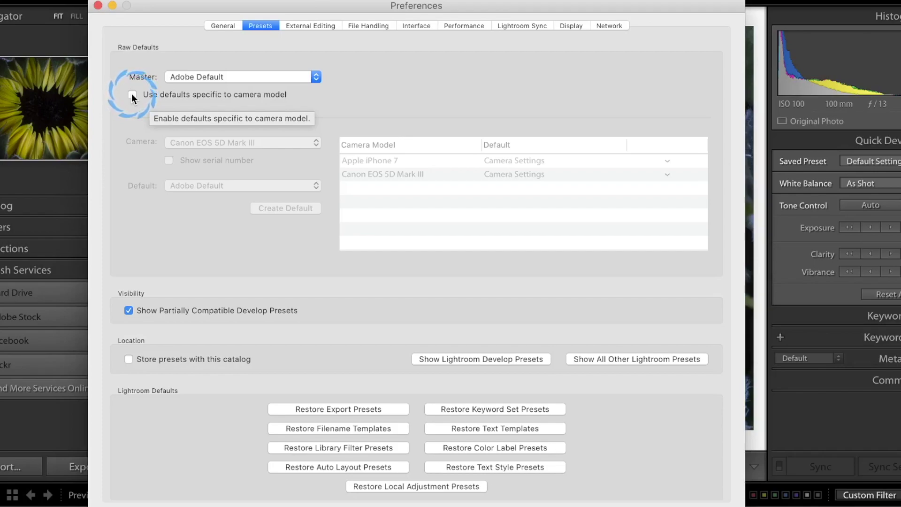
left_click(133, 95)
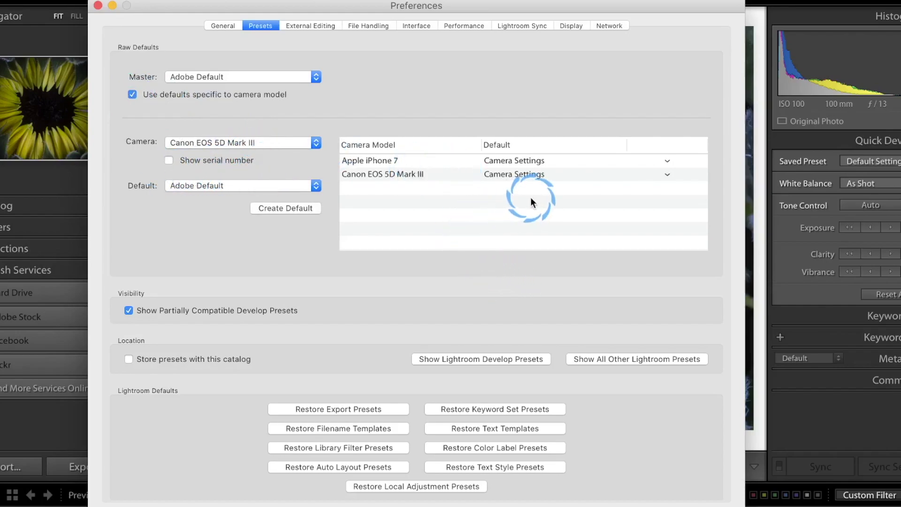
left_click(132, 95)
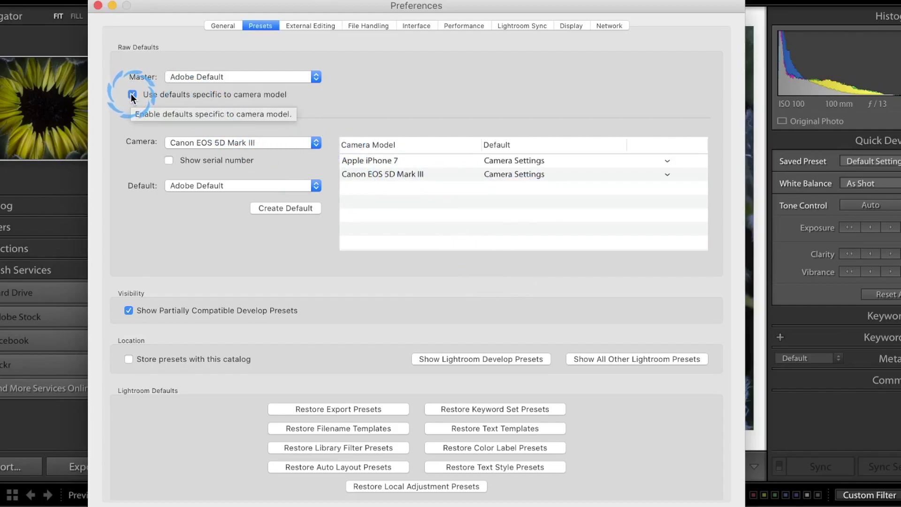
left_click(320, 27)
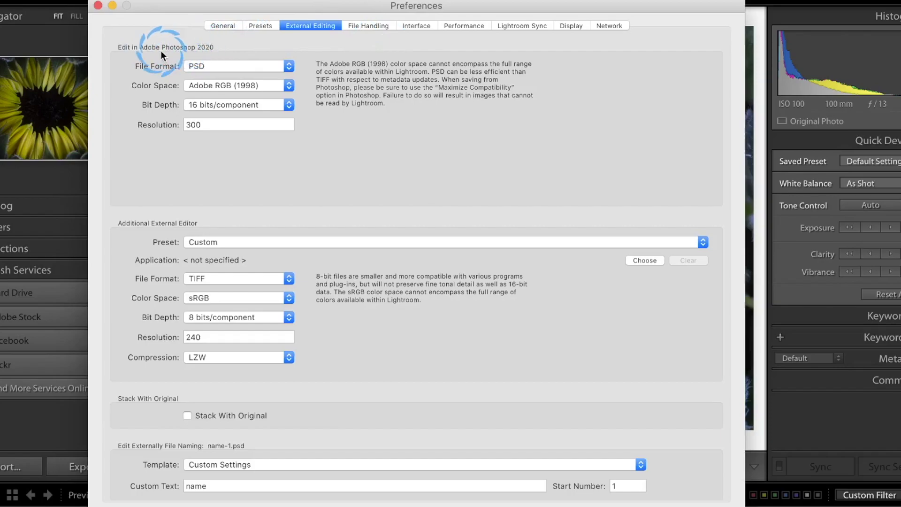
left_click(221, 65)
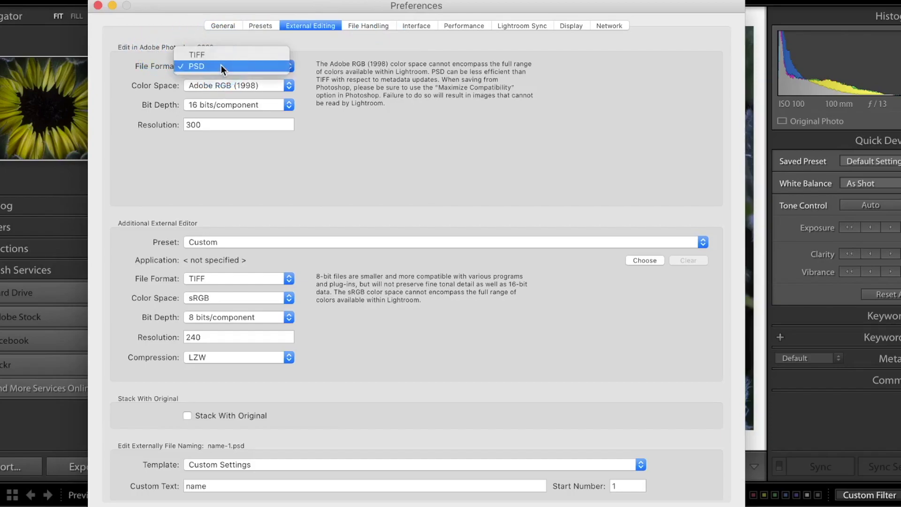
left_click(218, 64)
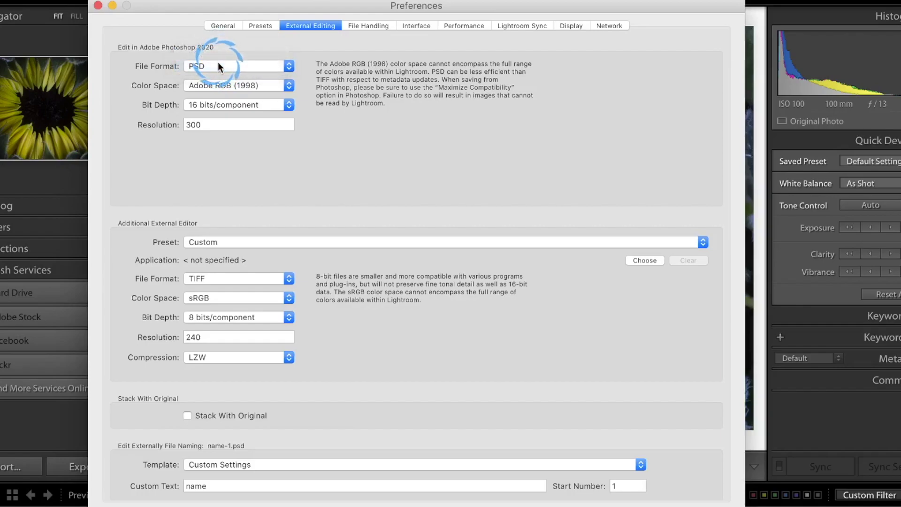
left_click(222, 88)
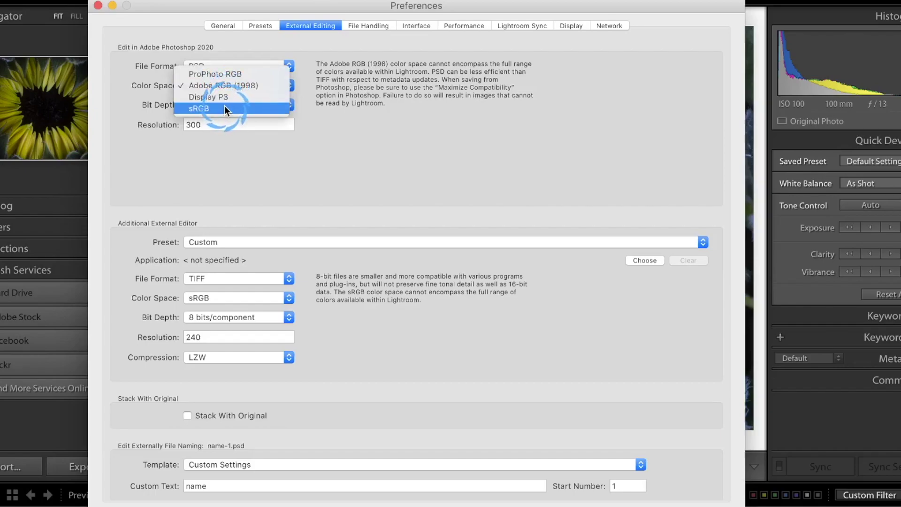
left_click(225, 108)
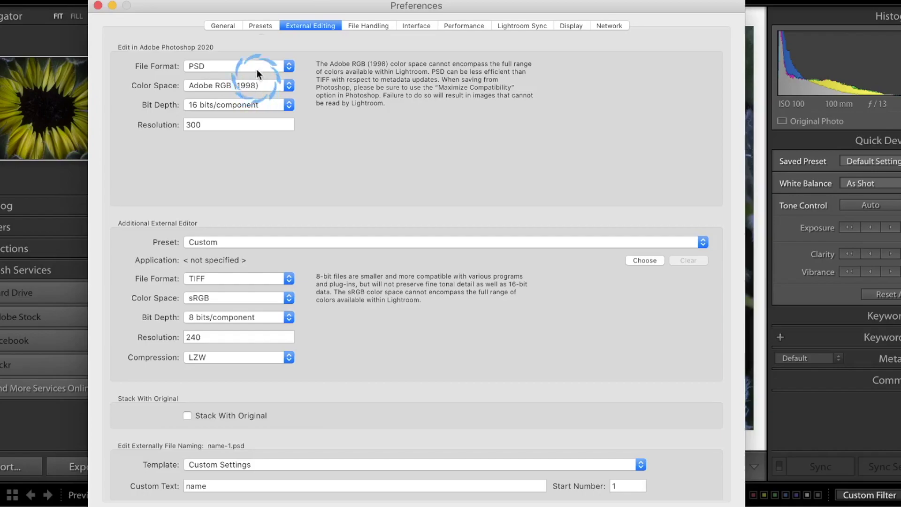
left_click(267, 83)
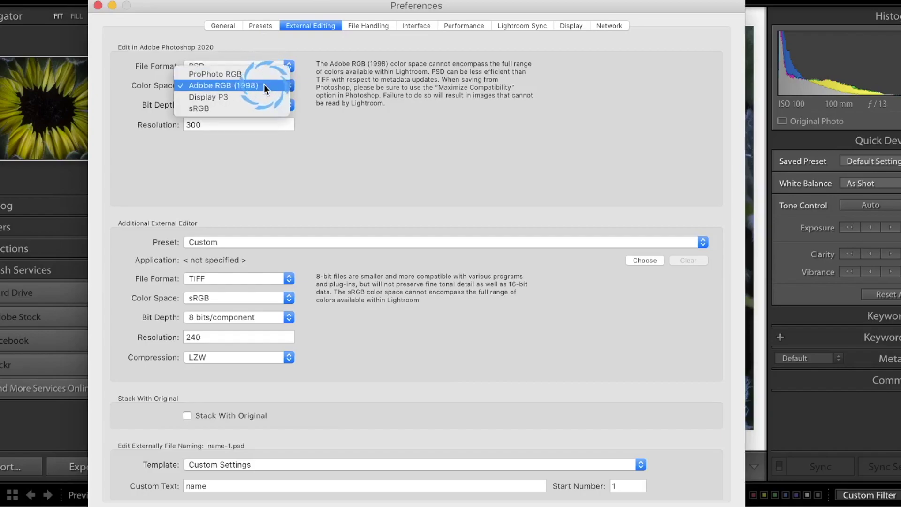
left_click(264, 83)
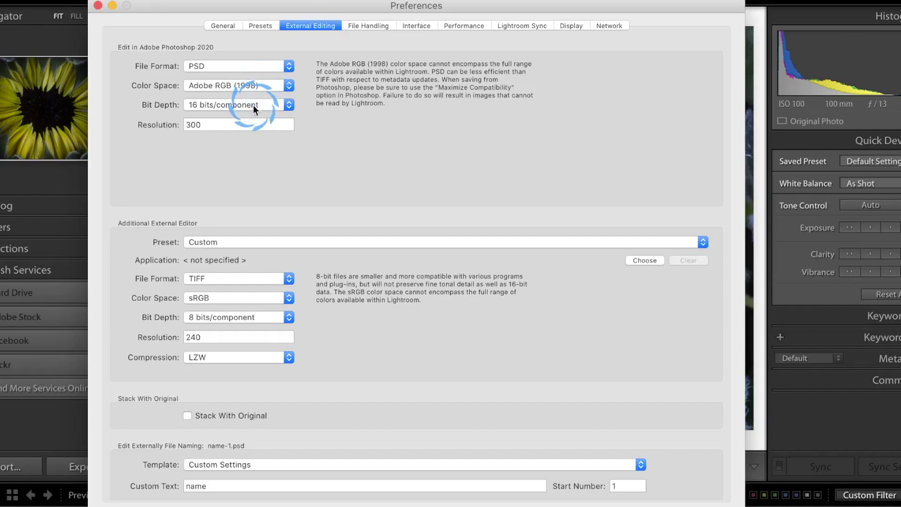
left_click(252, 106)
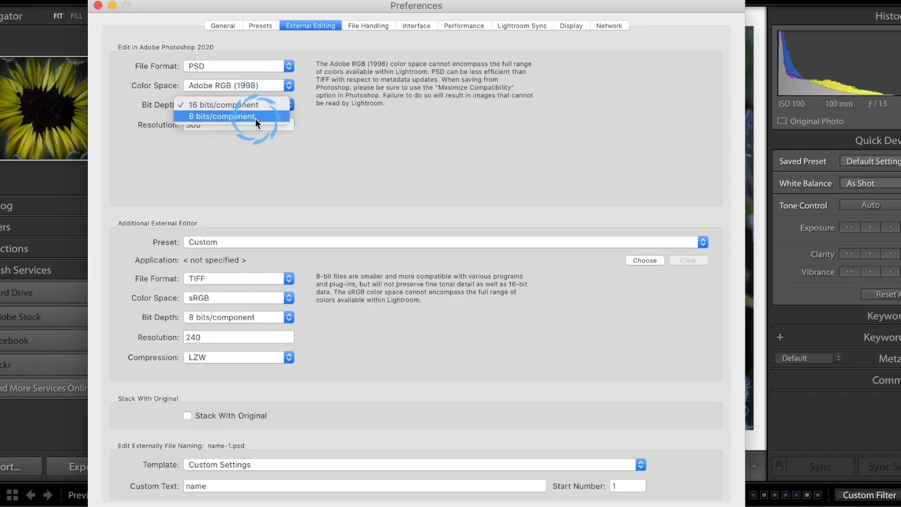
left_click(254, 106)
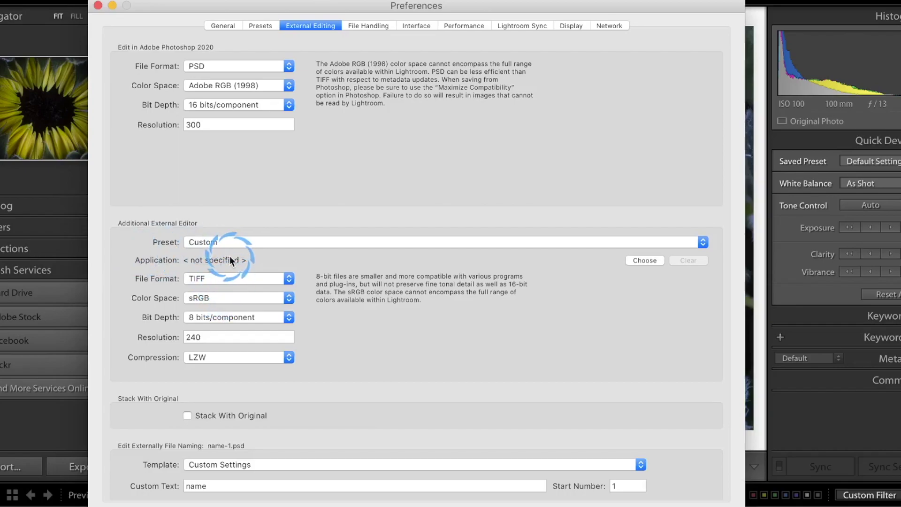
- Switch Preferences to the File Handling page with Ctrl+Tab
key("ctrl+Tab")
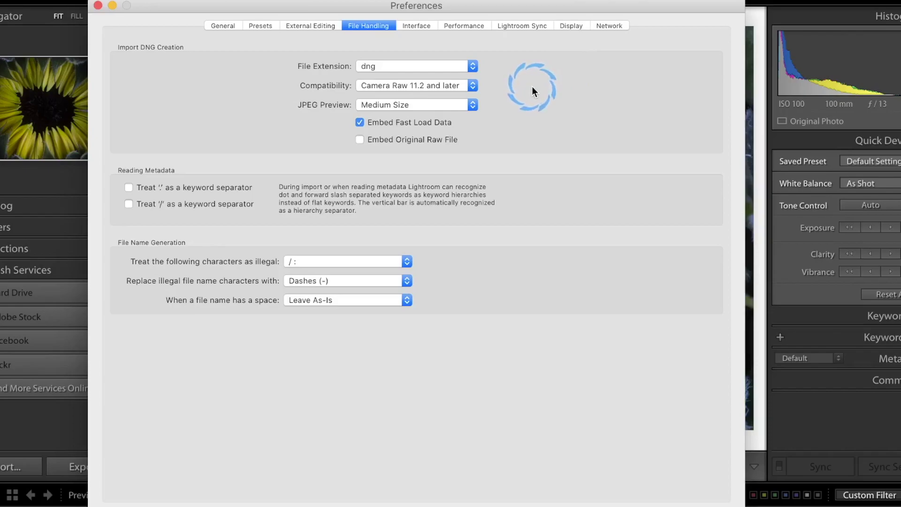
- Browse the Interface, Performance and Lightroom Sync preference pages
left_click(416, 26)
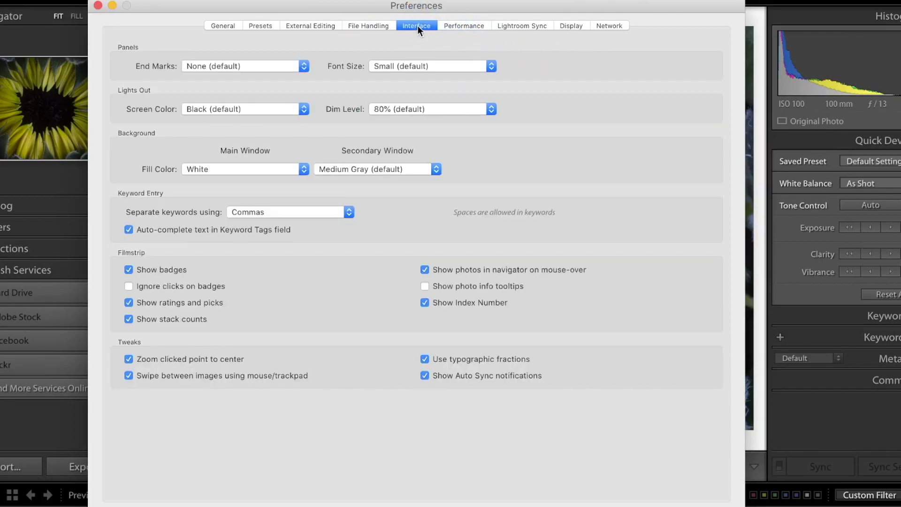
left_click(245, 159)
left_click(334, 159)
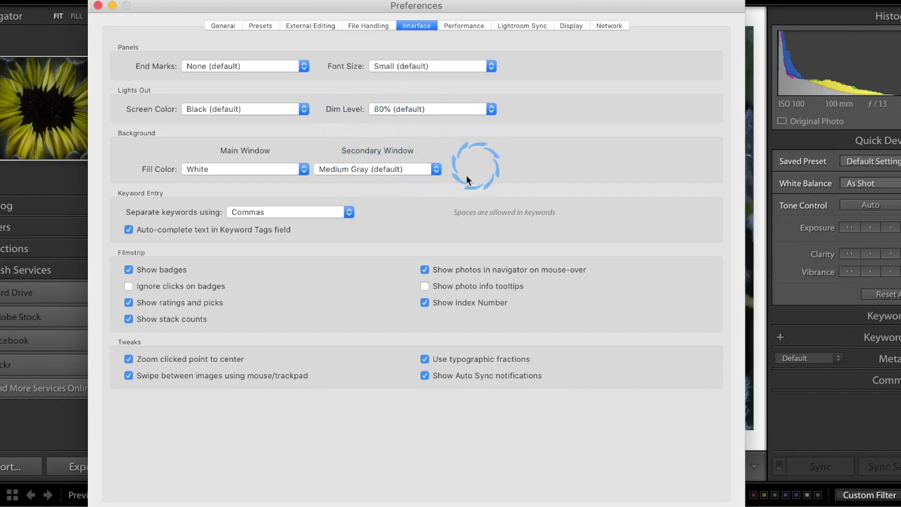
left_click(465, 25)
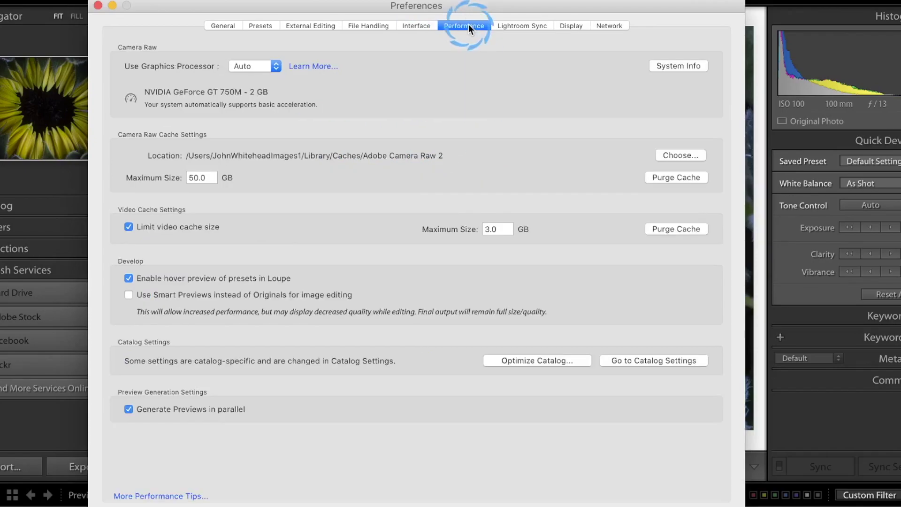
left_click(516, 27)
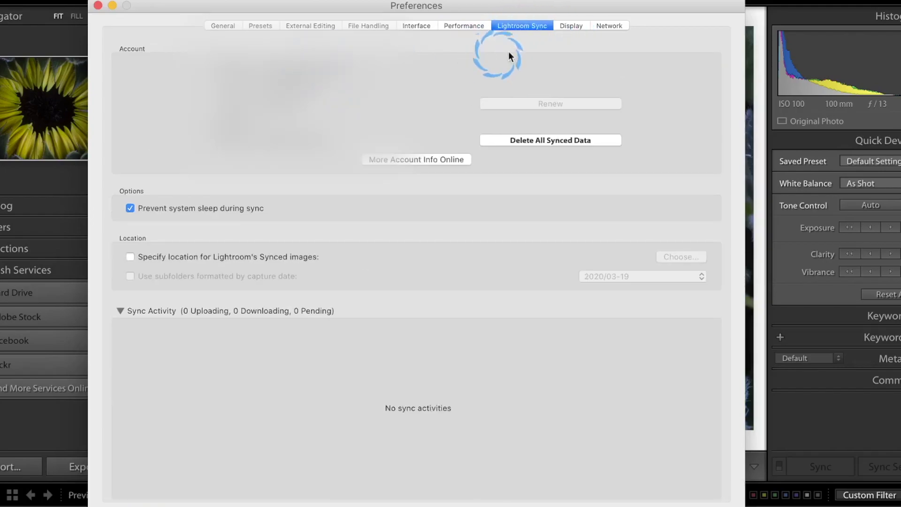
- View the Display and Network preference pages, then close Preferences
left_click(571, 25)
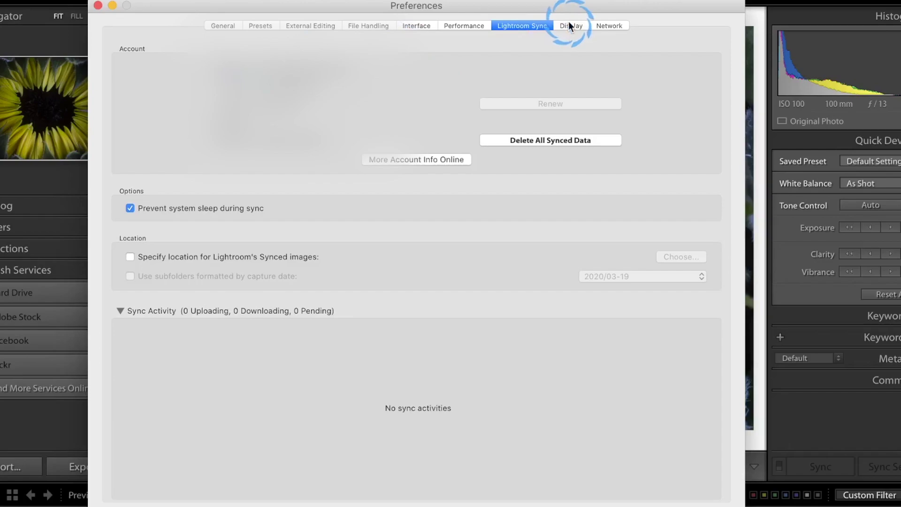
left_click(384, 104)
left_click(458, 156)
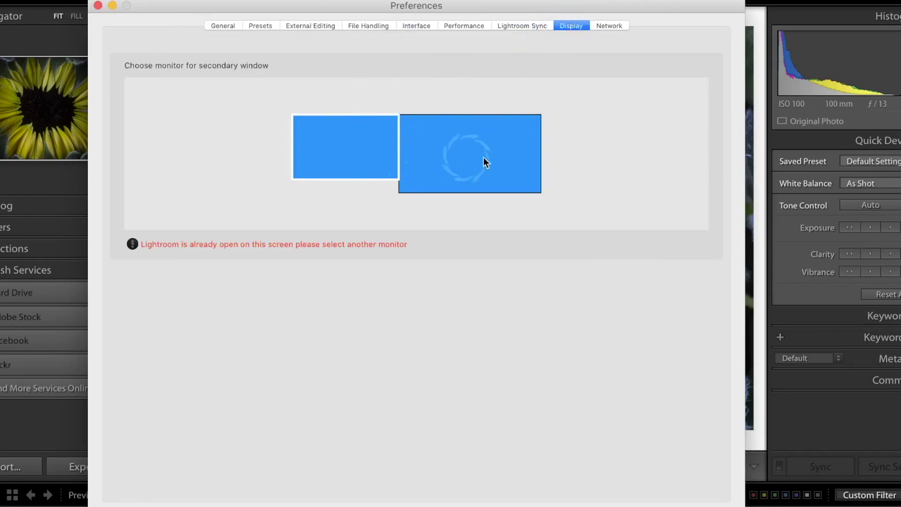
left_click(341, 152)
left_click_drag(340, 151, 412, 157)
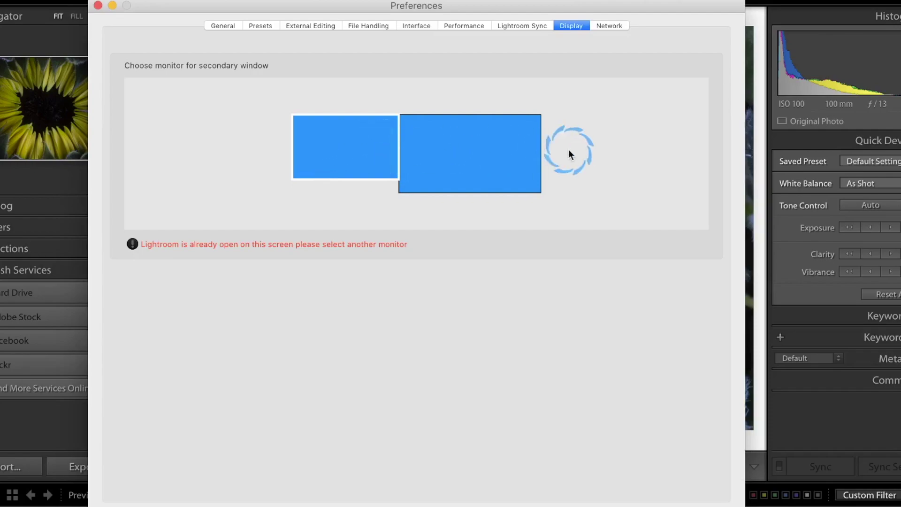
left_click(613, 27)
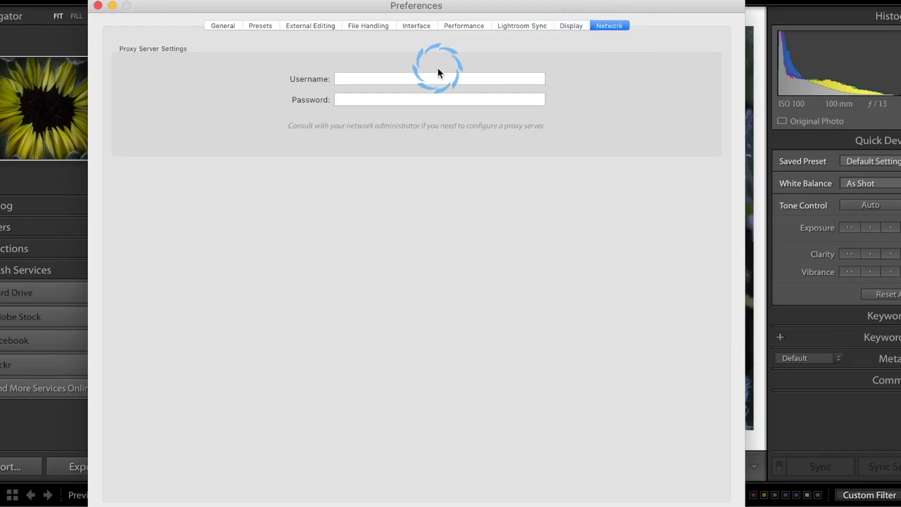
left_click(98, 6)
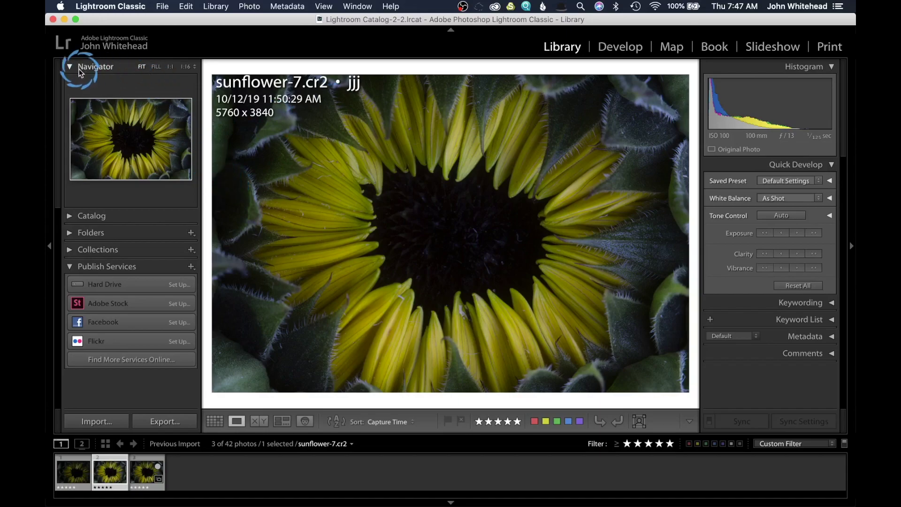
- Cycle the Navigator zoom through Fill, 1:1 and 1:16, ending at Fit
left_click(156, 67)
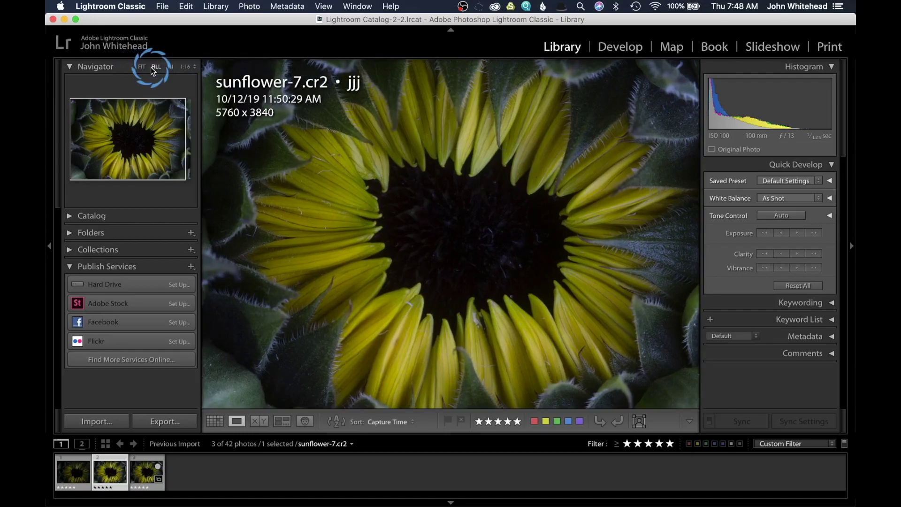
left_click(170, 66)
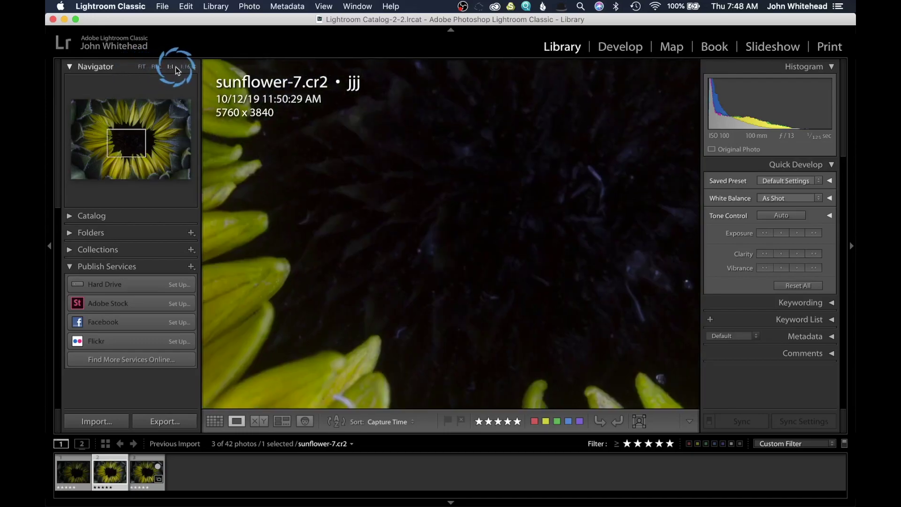
left_click(185, 68)
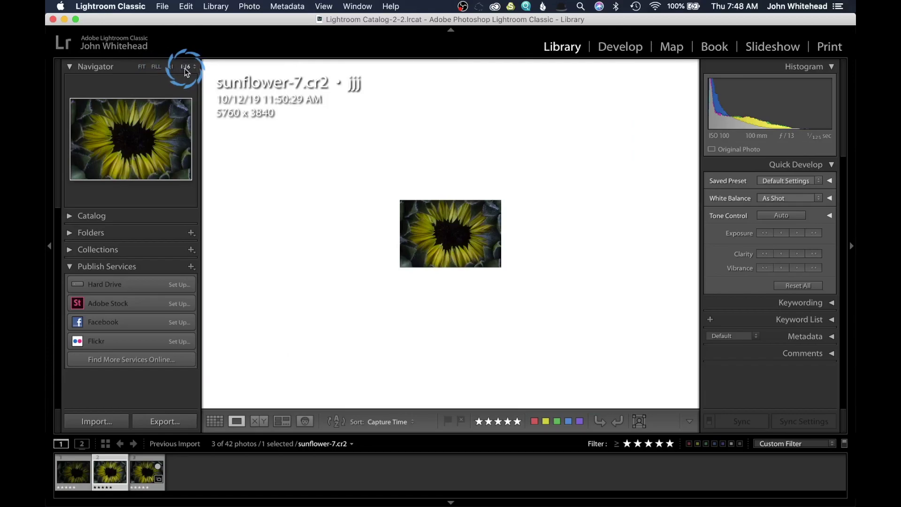
left_click(141, 67)
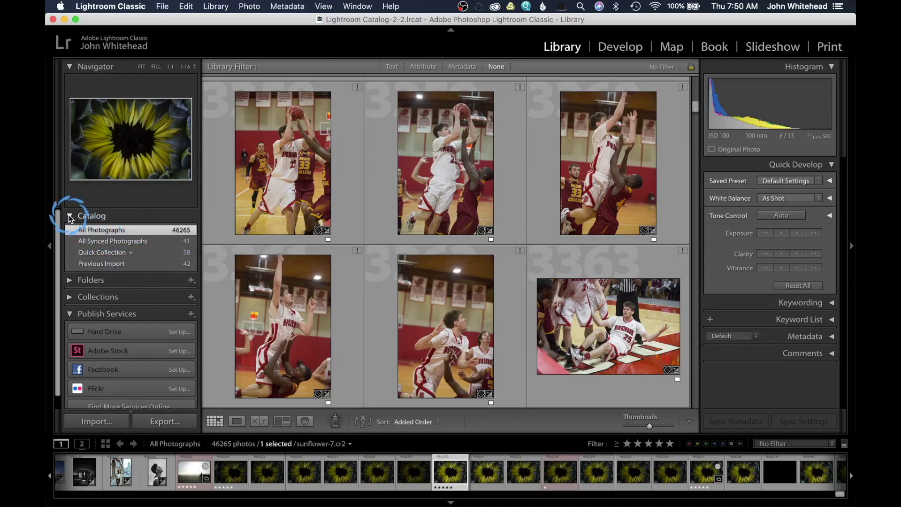
- Collapse the Catalog panel in the left sidebar
left_click(72, 216)
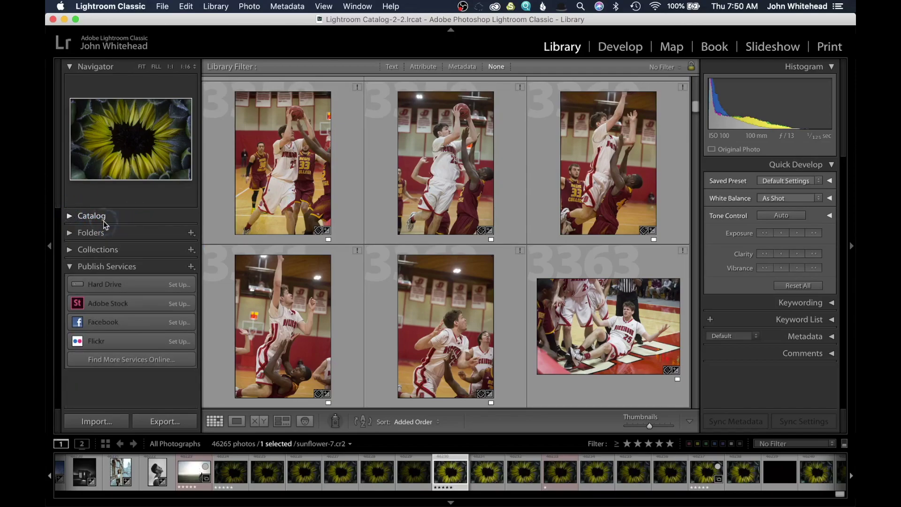
- Expand Folders, collapse one external volume, switch to Collections, and show sunflower-7 in Loupe view
left_click(69, 233)
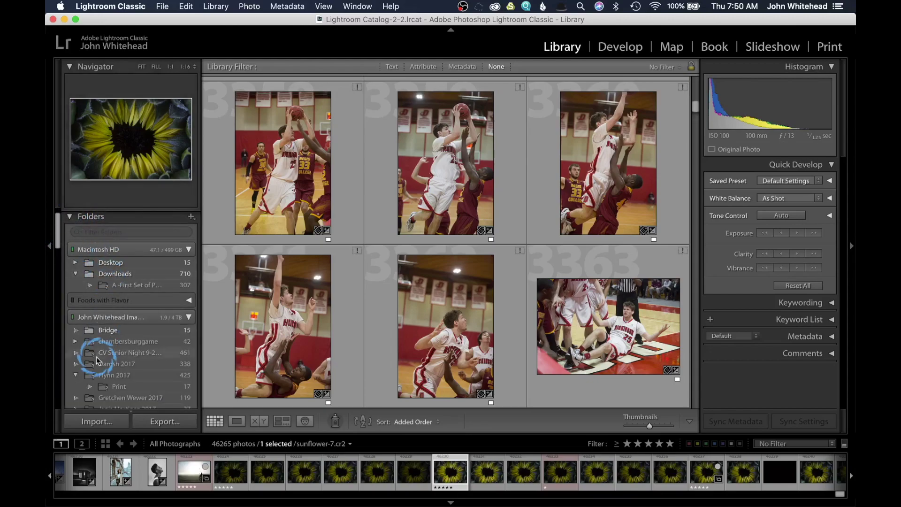
left_click(189, 317)
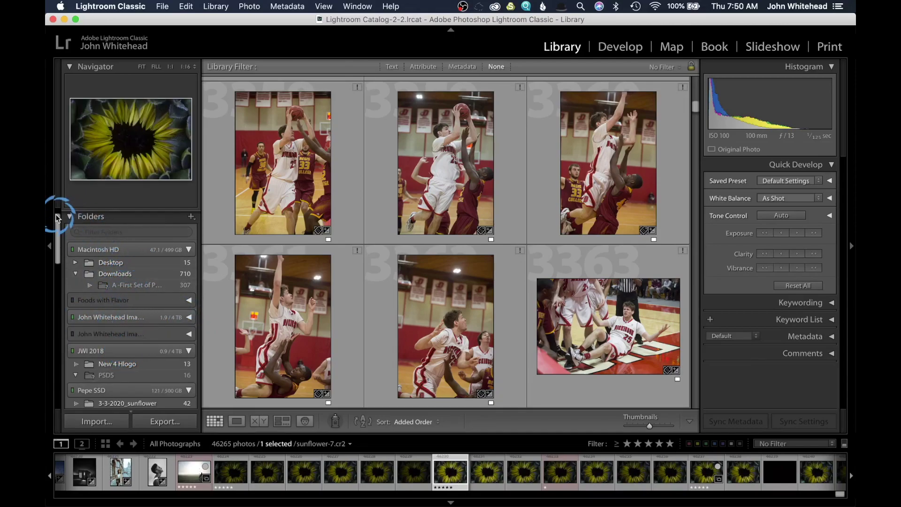
left_click(100, 249)
key("e")
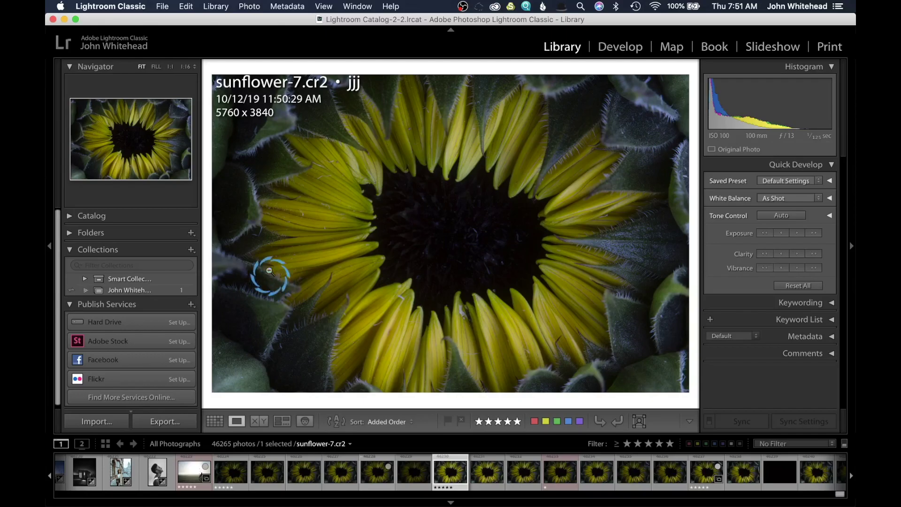
- Collapse Collections, show Previous Import as a grid, enlarge the thumbnails, and hide the toolbar
left_click(71, 250)
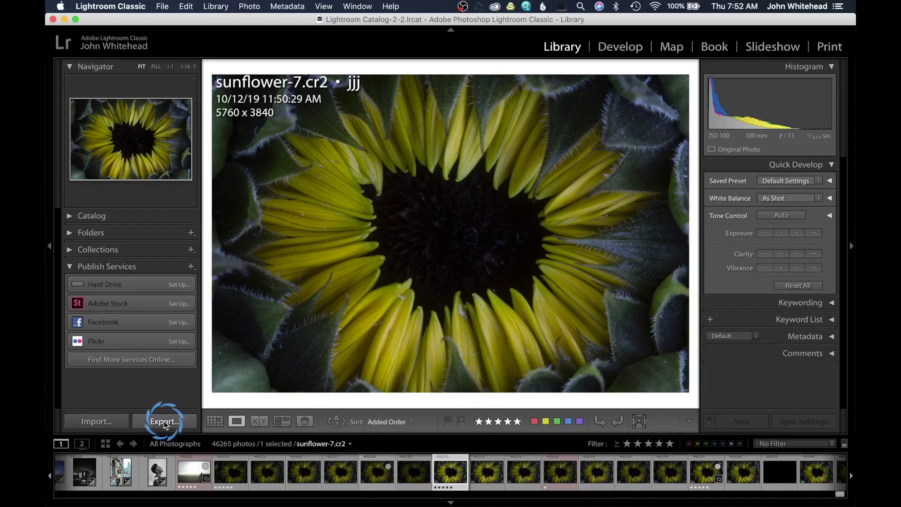
left_click(214, 421)
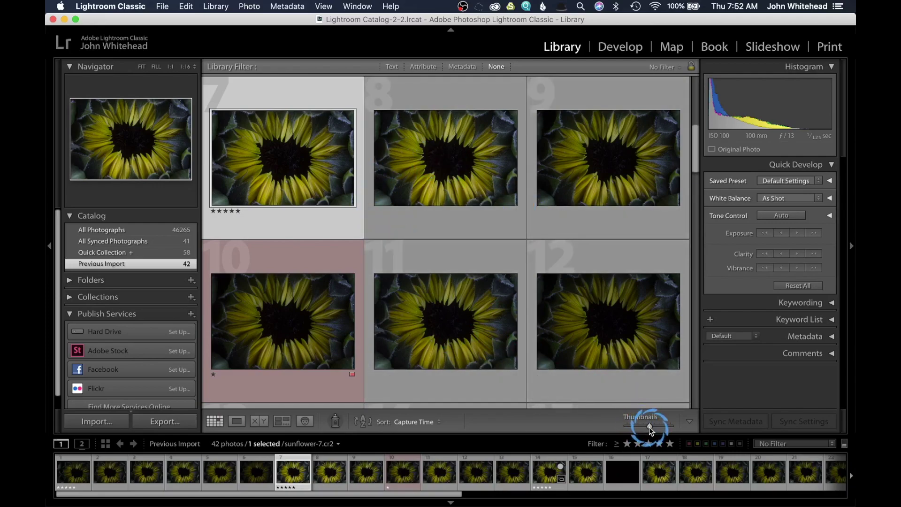
mouse_move(649, 426)
left_mouse_down()
mouse_move(640, 429)
mouse_move(652, 429)
left_mouse_up()
left_click(595, 430)
mouse_move(549, 403)
left_mouse_down()
mouse_move(531, 396)
mouse_move(437, 420)
mouse_move(460, 425)
left_mouse_up()
key("t")
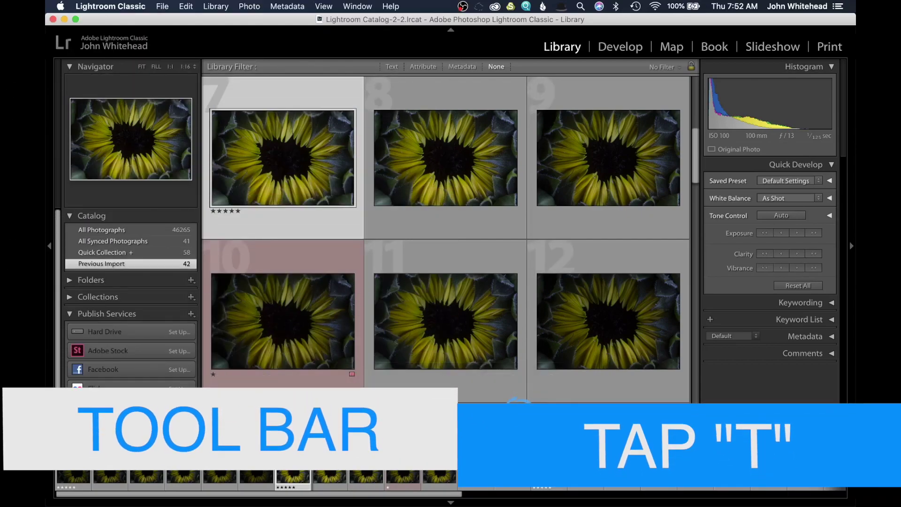
key("t")
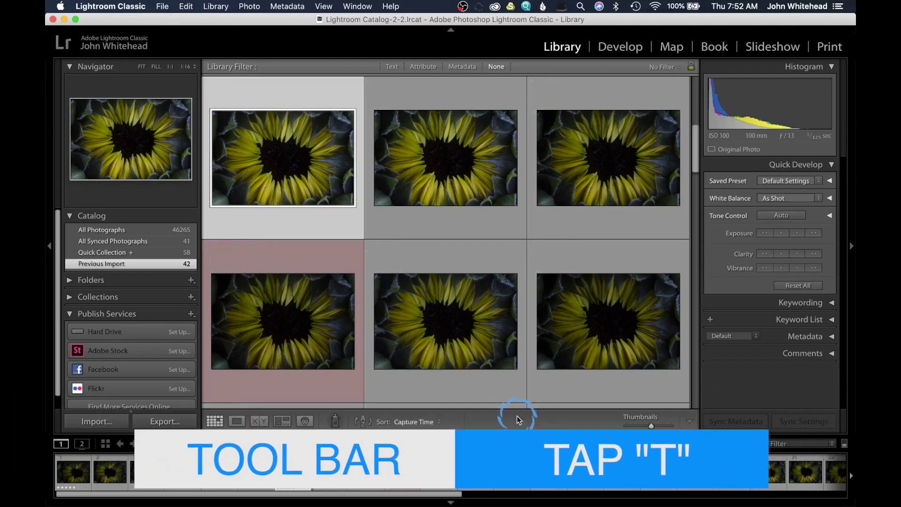
key("j")
key("t")
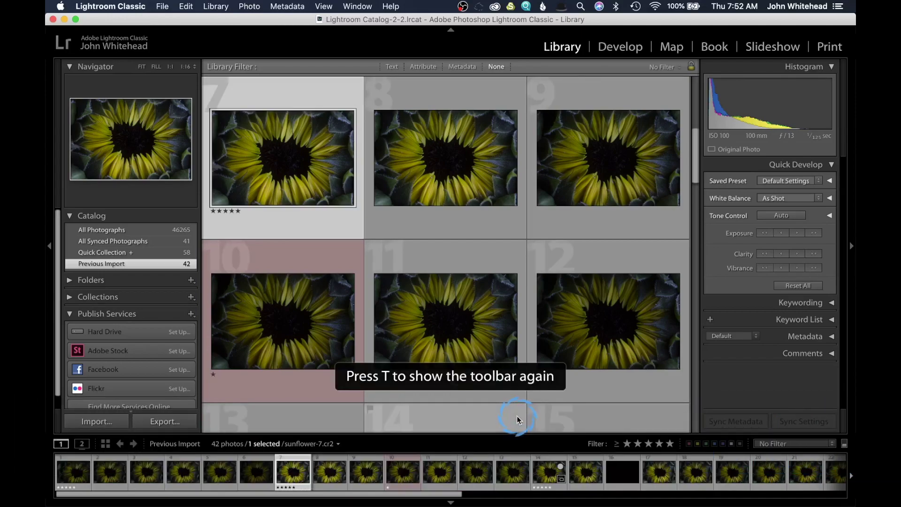
key("t")
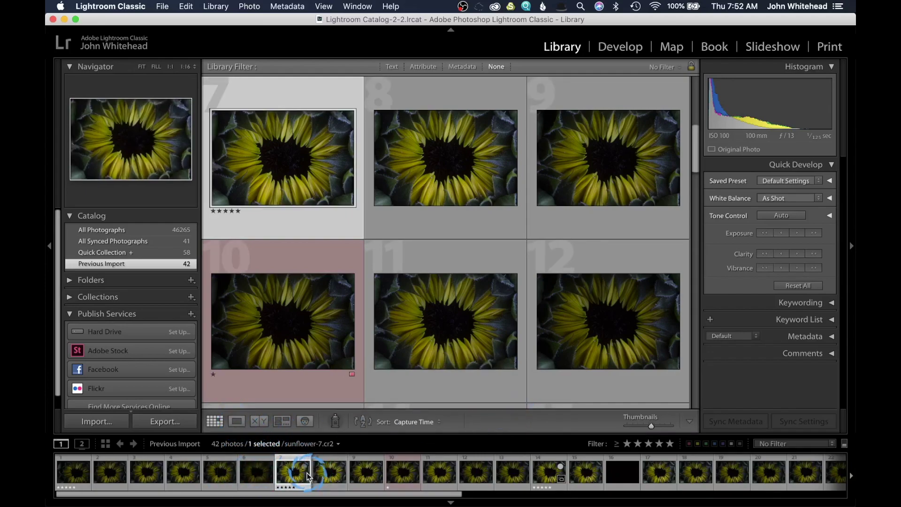
left_click(236, 421)
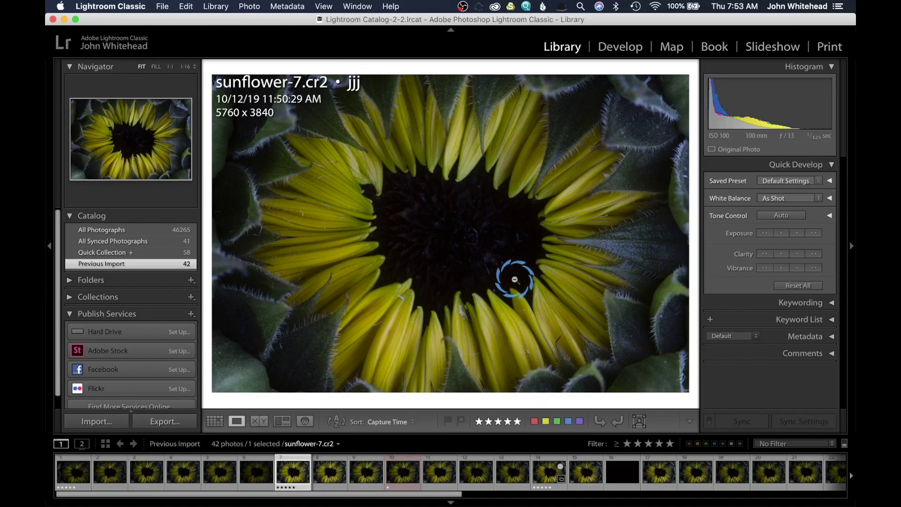
- Step through the sunflower photos with the arrow keys, ending back on sunflower-7
key("Right")
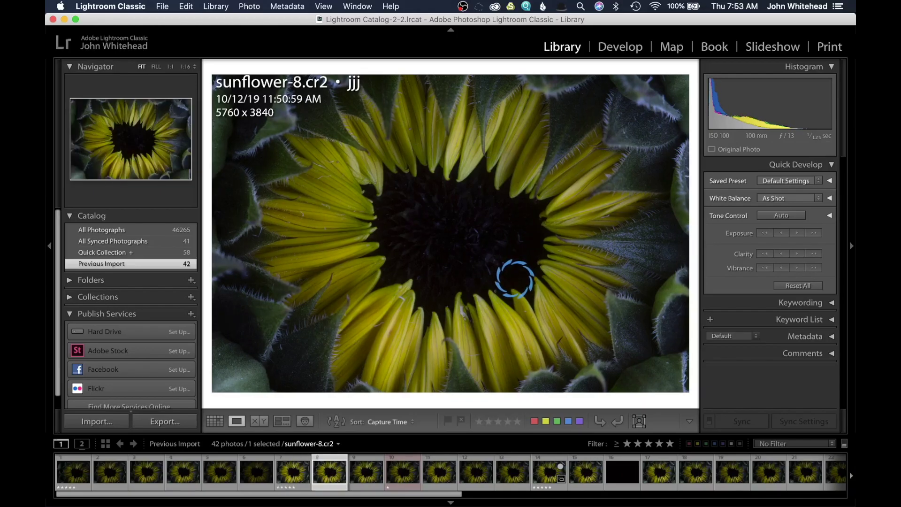
key("Right")
key("Right")
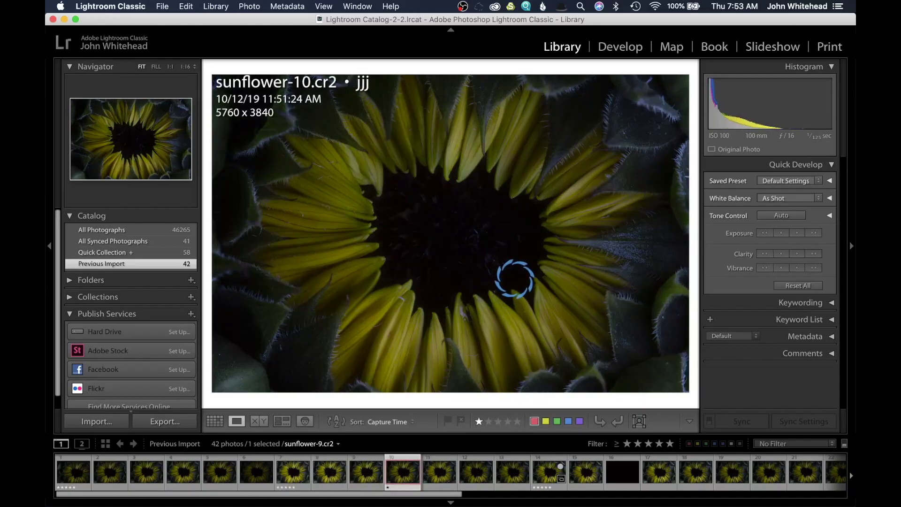
key("Left")
key("Left")
key("Left")
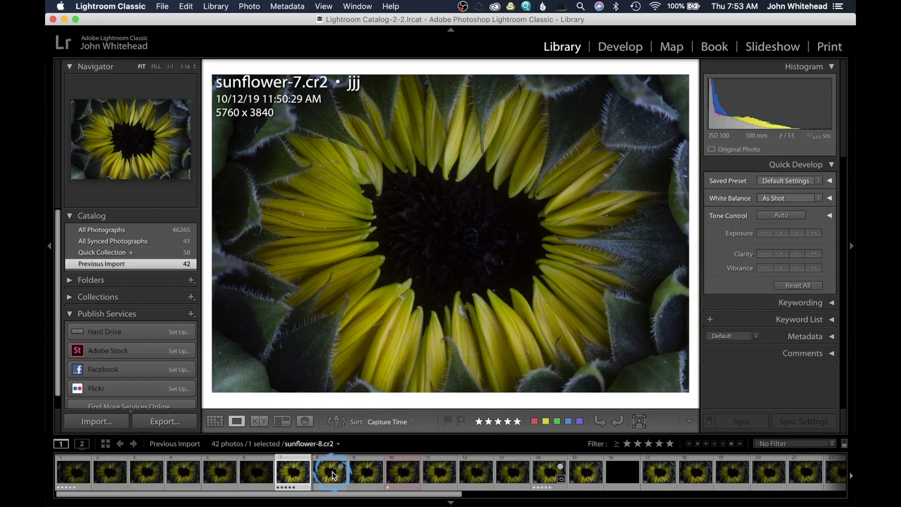
- Add sunflower-8 to the selection, compare it with sunflower-7, then return to Grid
left_click(338, 444)
left_click(319, 462)
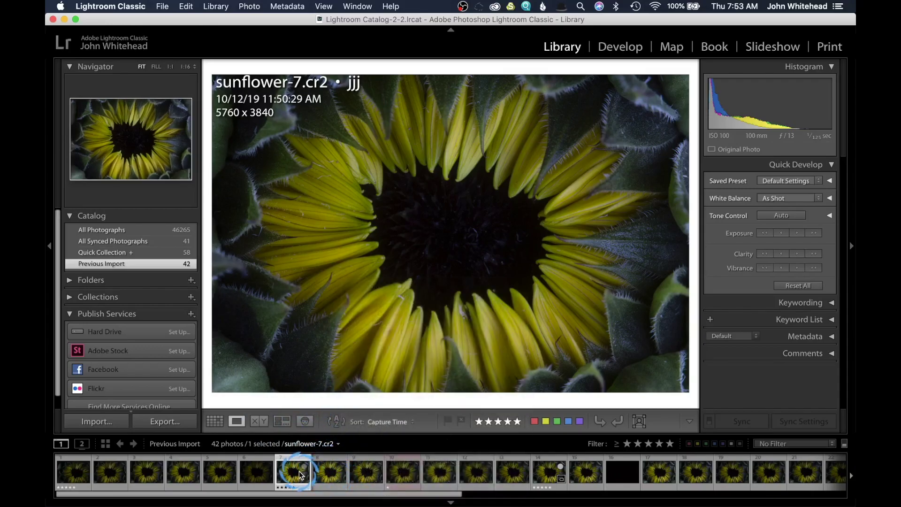
left_click(314, 471, "super")
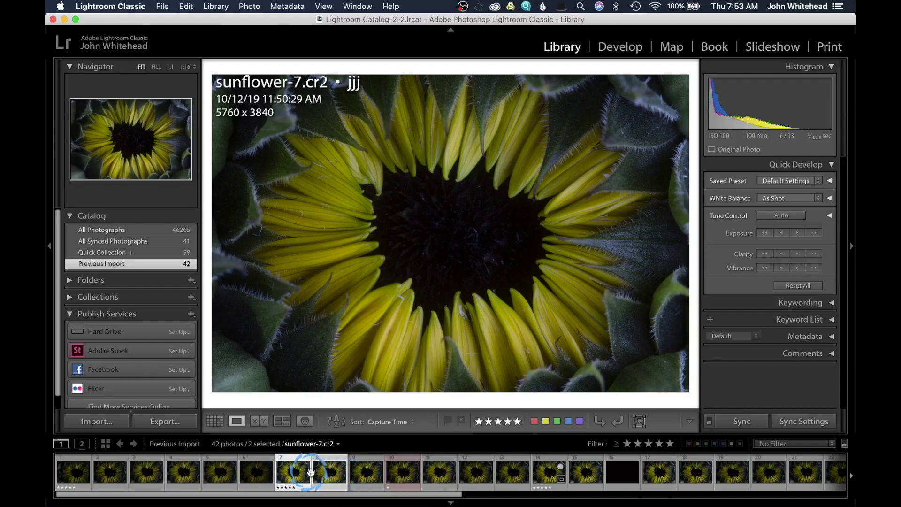
left_click(327, 477)
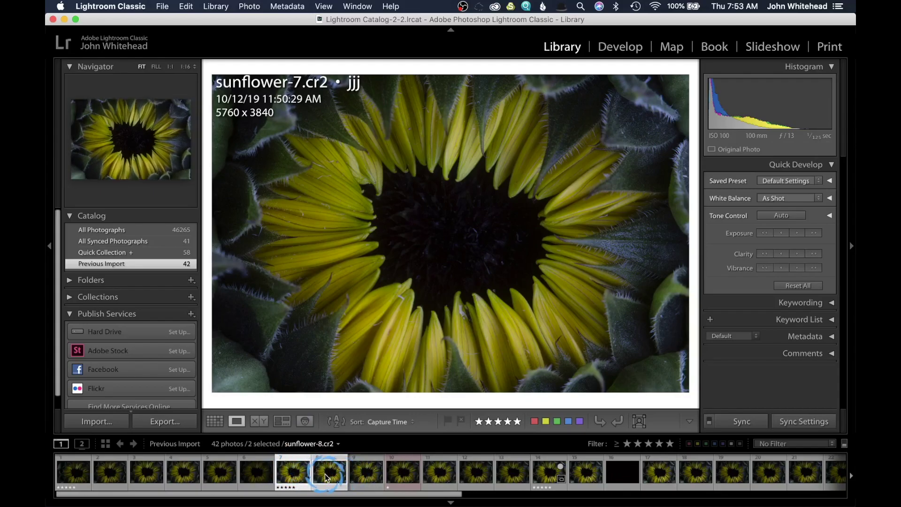
left_click(259, 421)
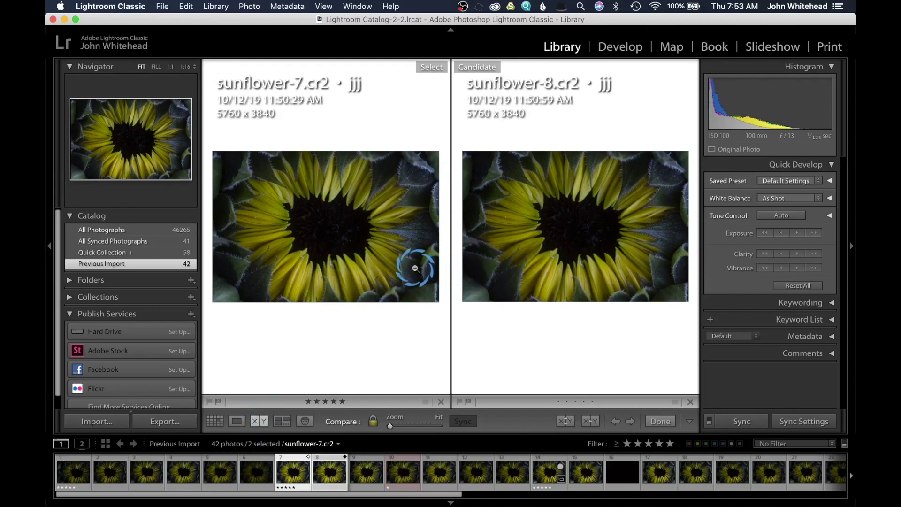
key("g")
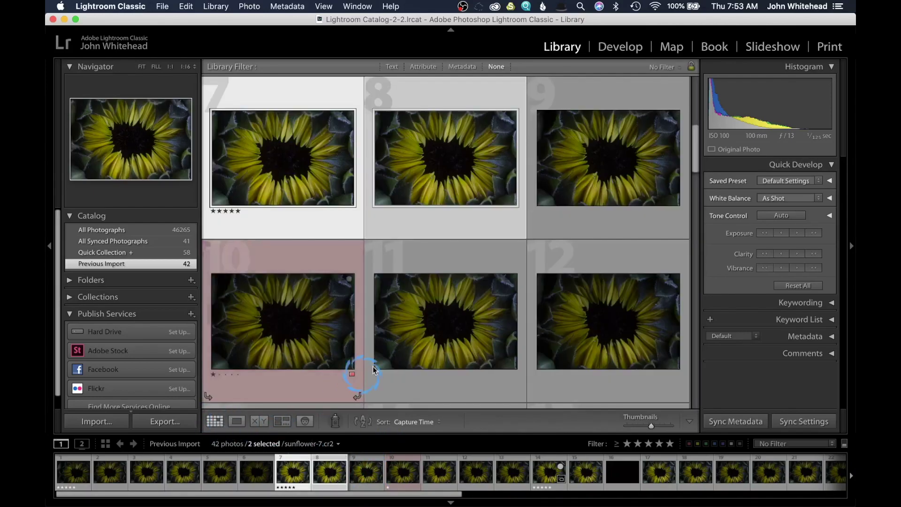
- Add sunflower-9 to the selection and compare the three sunflower photos in Survey view
left_click(369, 478, "shift")
left_click(282, 421)
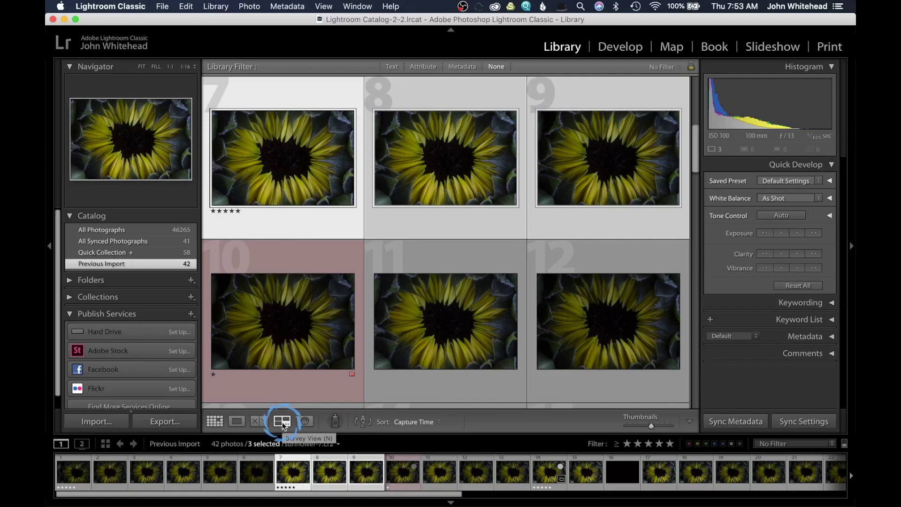
left_click(283, 422)
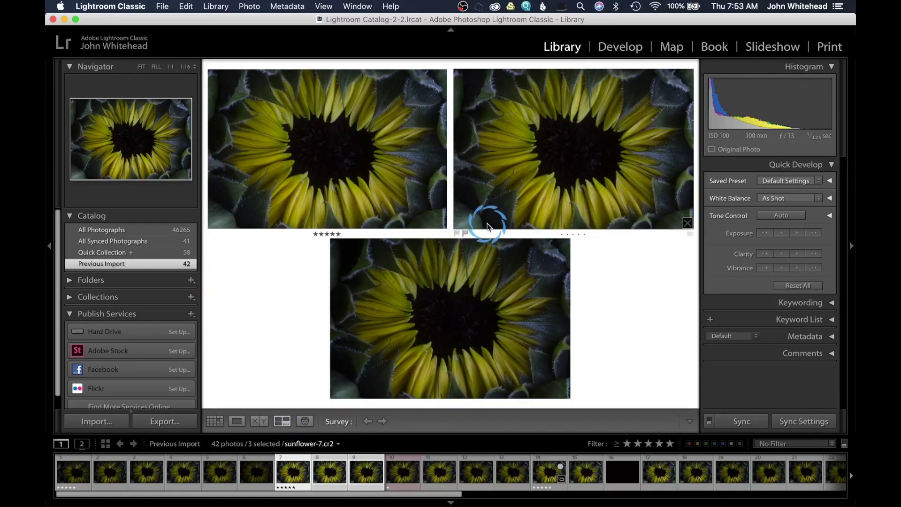
left_click(304, 422)
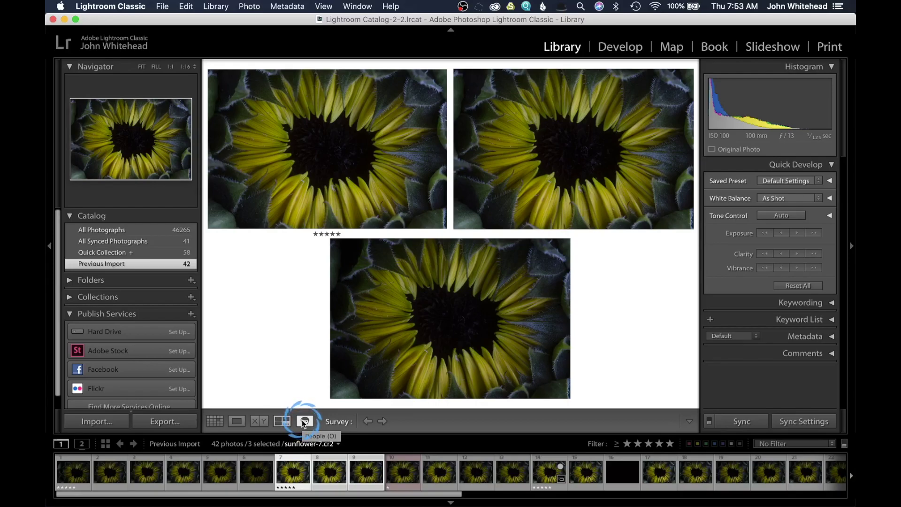
- Narrow the survey to sunflower-11, open it in Develop and raise Exposure to +0.30
left_click(410, 387)
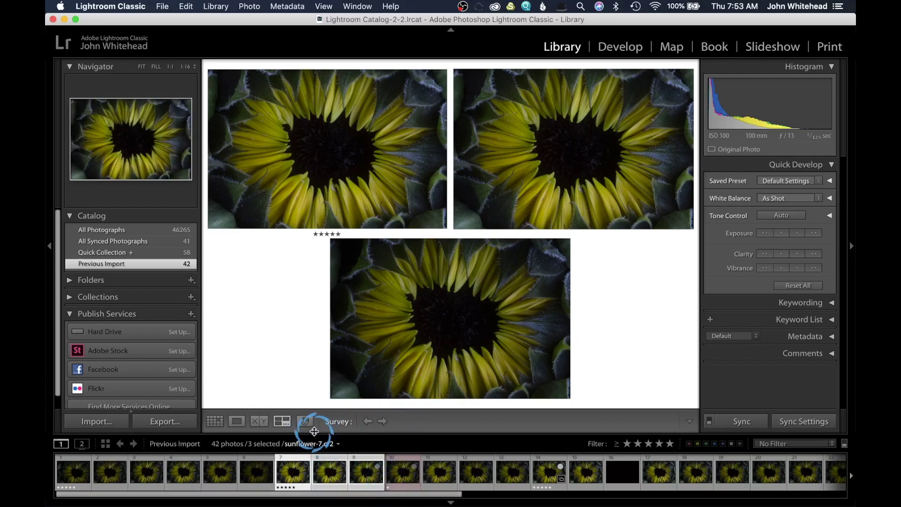
left_click(439, 472)
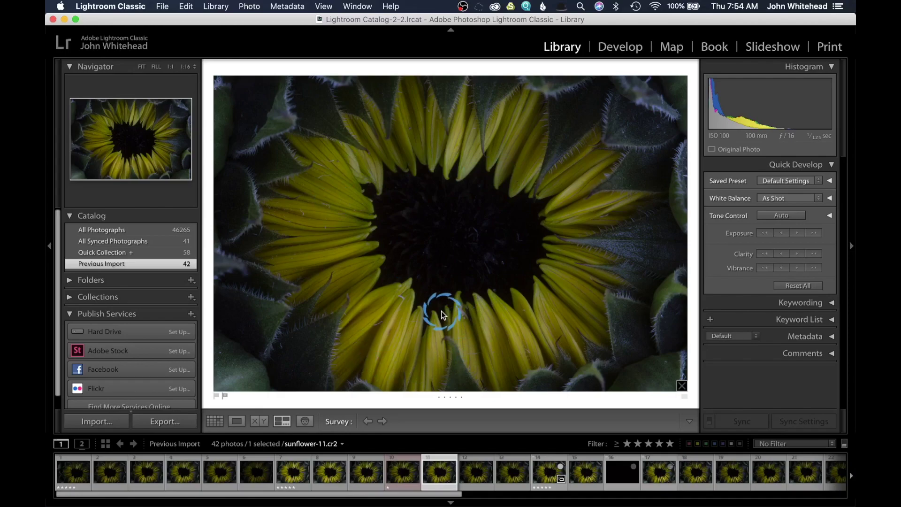
left_click(613, 46)
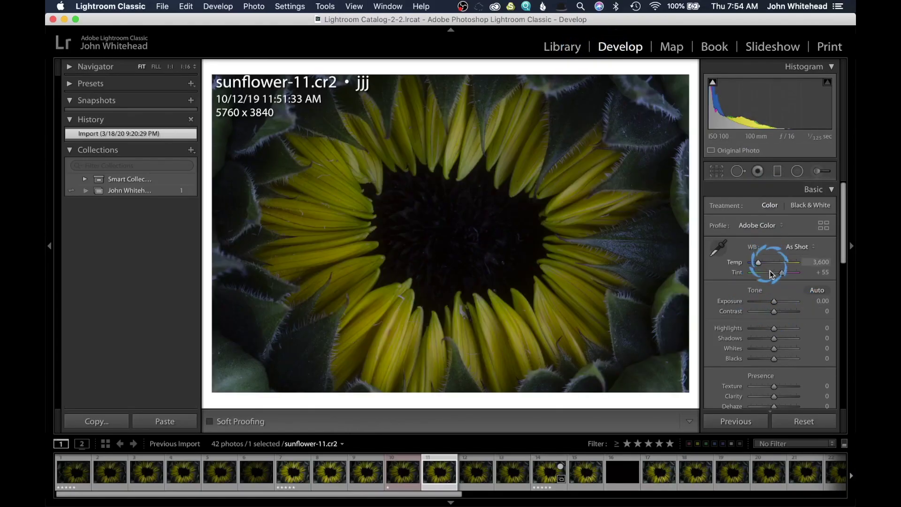
left_click_drag(774, 301, 779, 305)
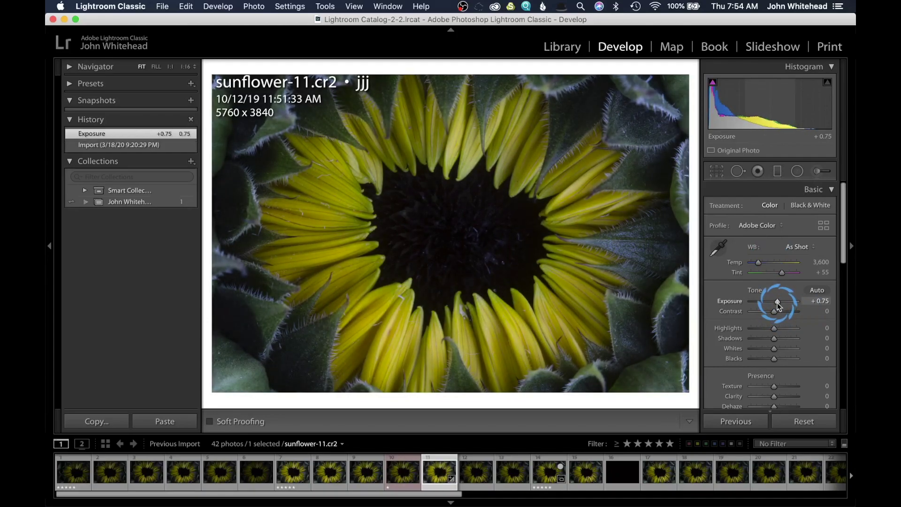
- Switch to the Map module
left_click(671, 49)
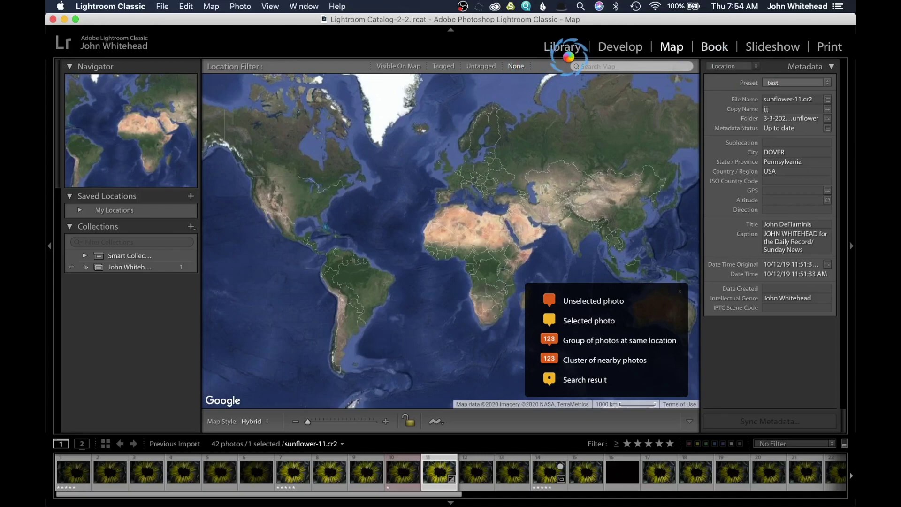
- Switch to the Book module with Cmd+Alt+4, showing the unsaved photo book
key("super+alt+4")
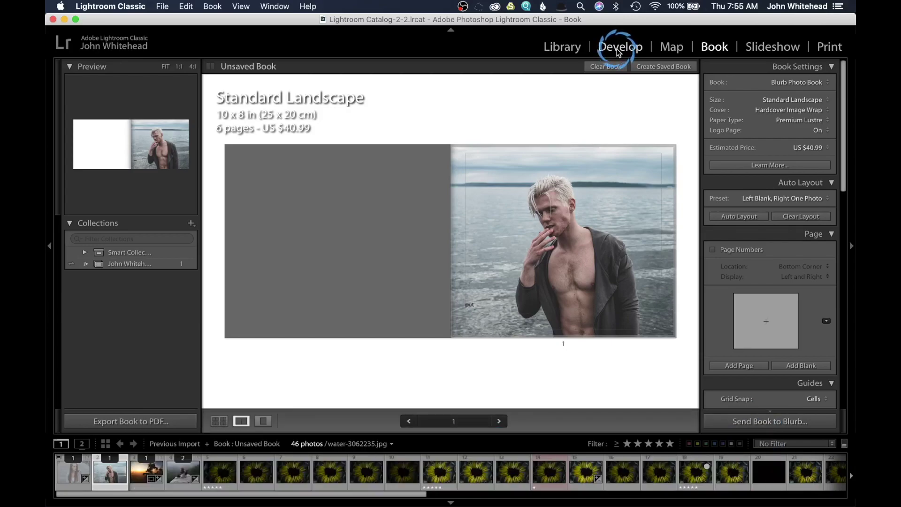
- Add the Web module to the module picker list
right_click(618, 51)
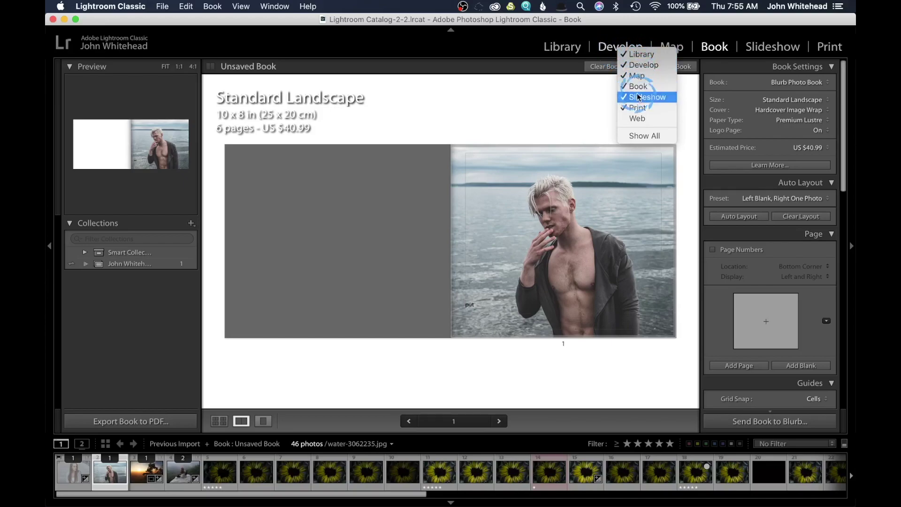
left_click(637, 136)
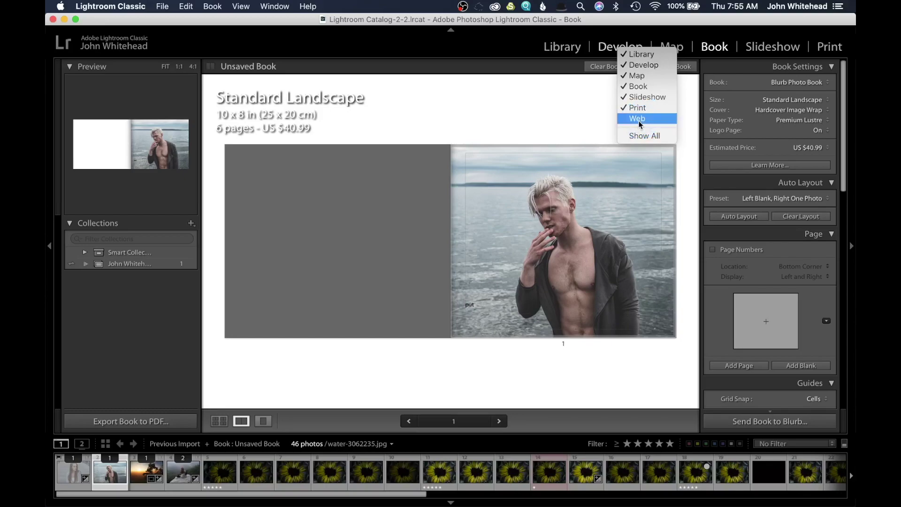
left_click(639, 120)
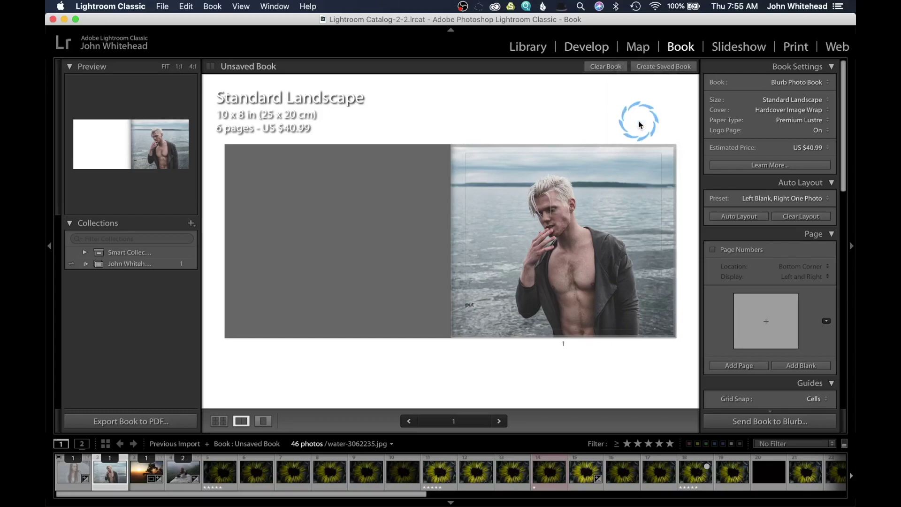
- Remove Map from the module picker, leaving Library, Develop, Book, Slideshow, Print and Web
right_click(830, 52)
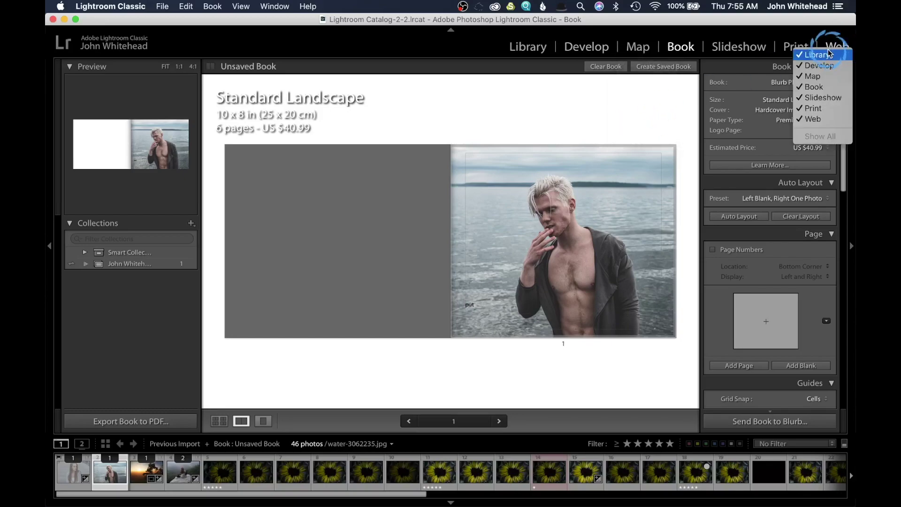
left_click(829, 79)
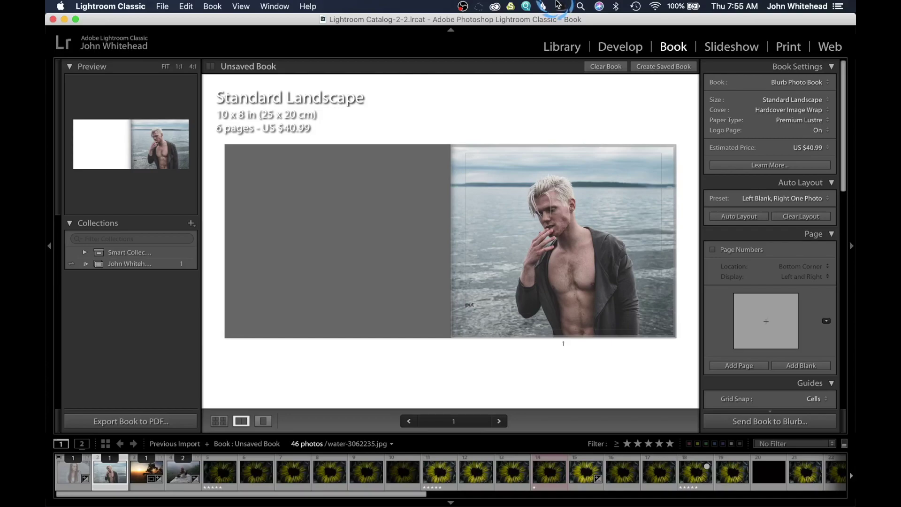
right_click(653, 46)
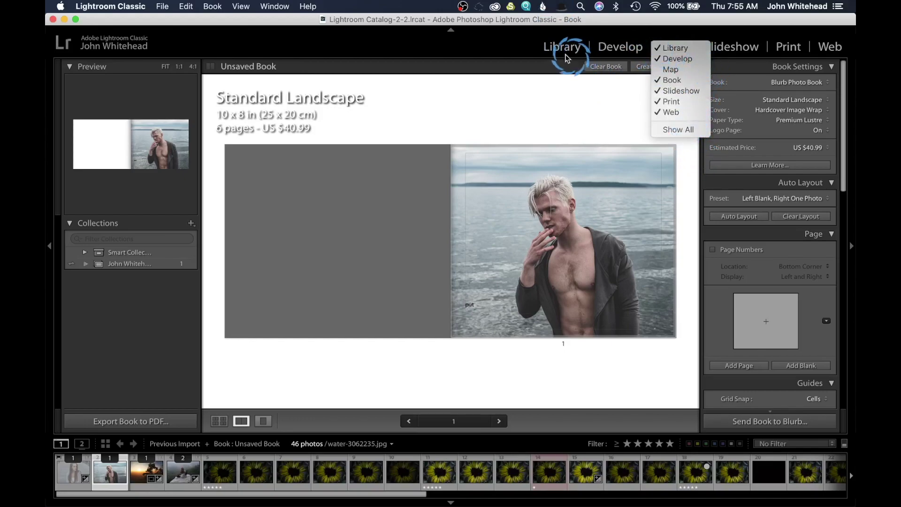
left_click(507, 41)
left_click(620, 149)
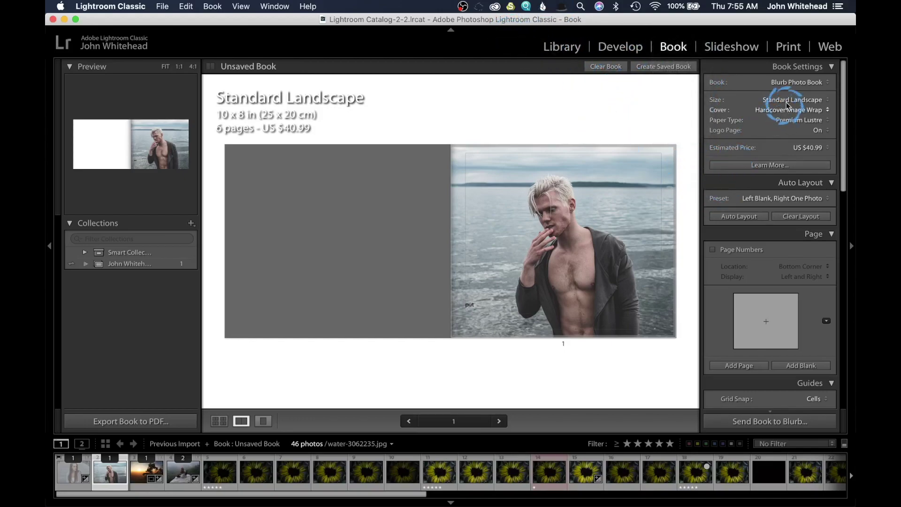
- Open sunflower-1.cr2 in Develop and review the Customize Develop Panel list, closing it unchanged
left_click(610, 46)
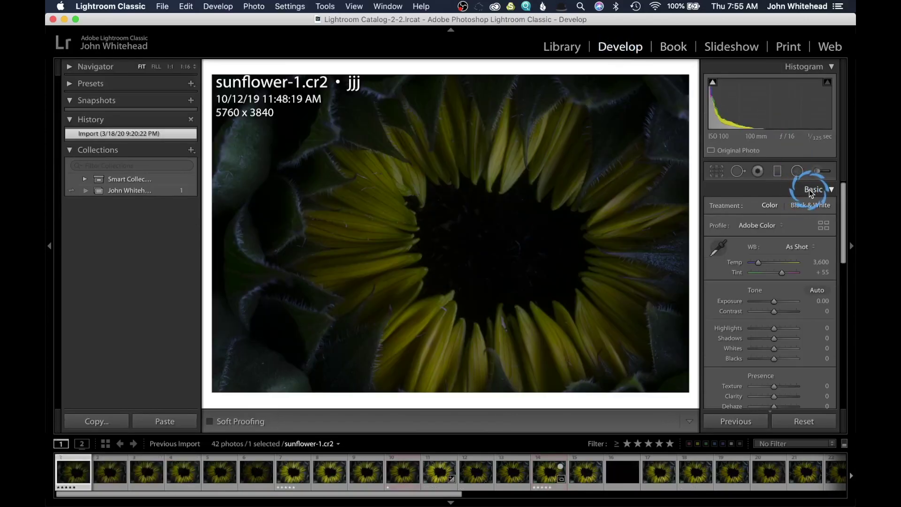
right_click(809, 190)
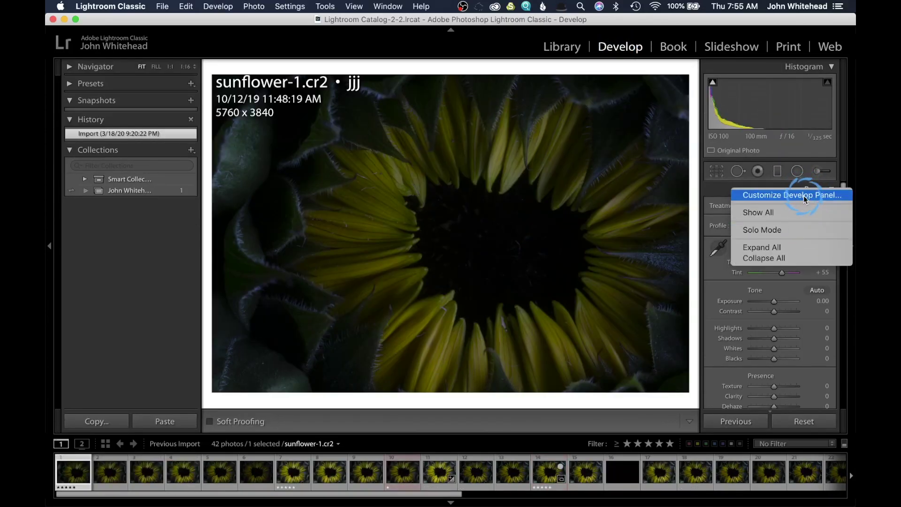
left_click(804, 195)
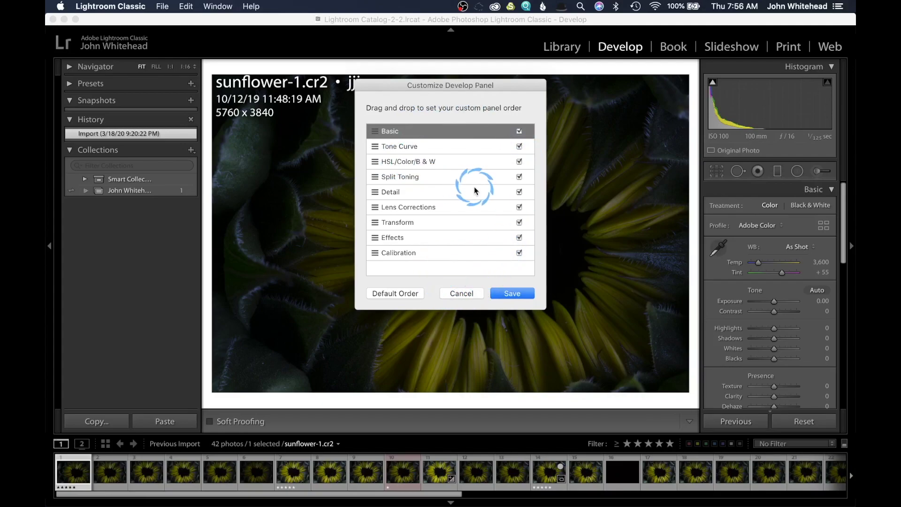
left_click(471, 294)
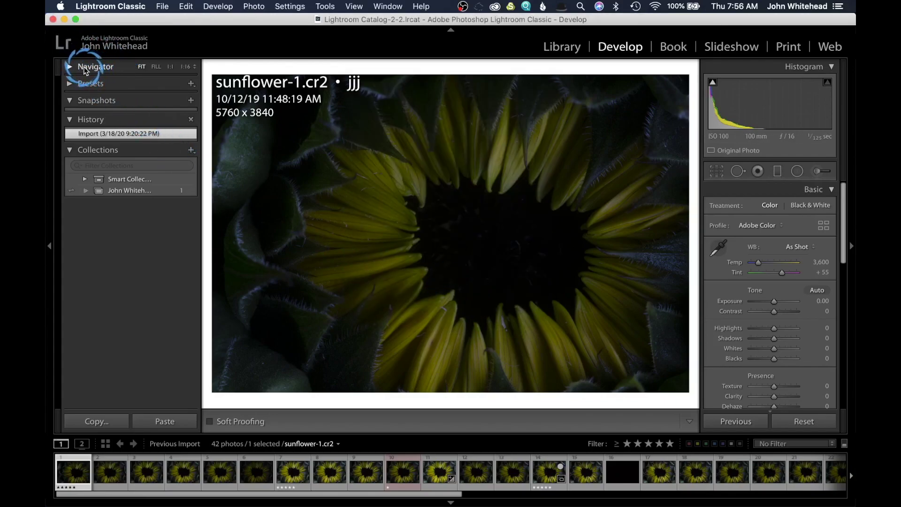
- Check the left panel options without changes, then collapse the right-hand Develop adjustment panels
right_click(85, 124)
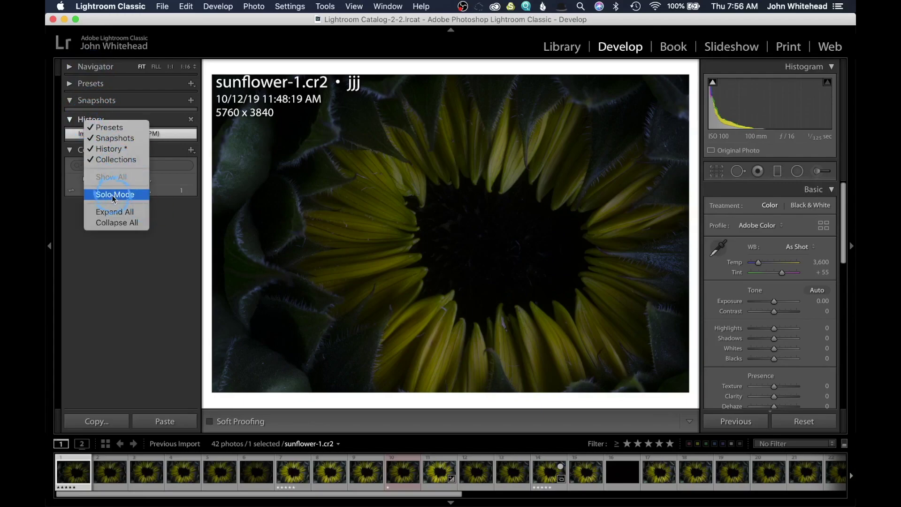
key("Escape")
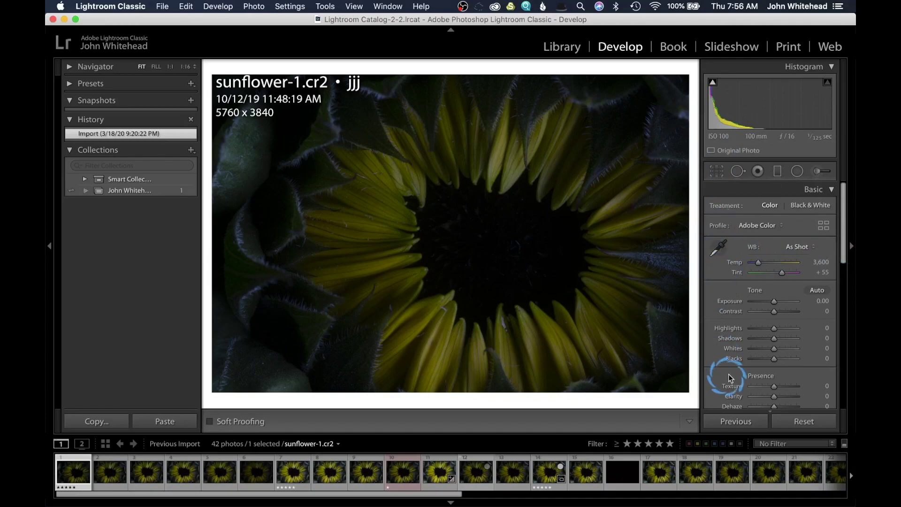
left_click(851, 250)
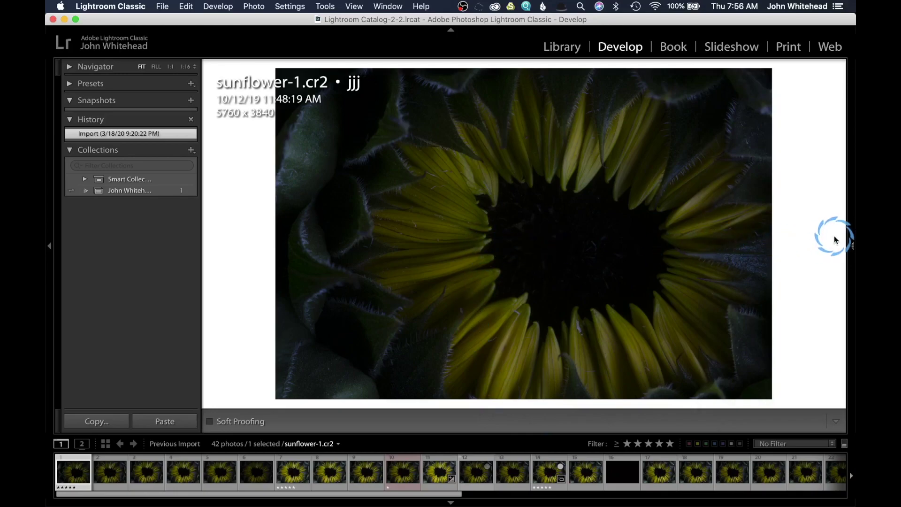
- Collapse the filmstrip, then set it to stay permanently shown
mouse_move(852, 246)
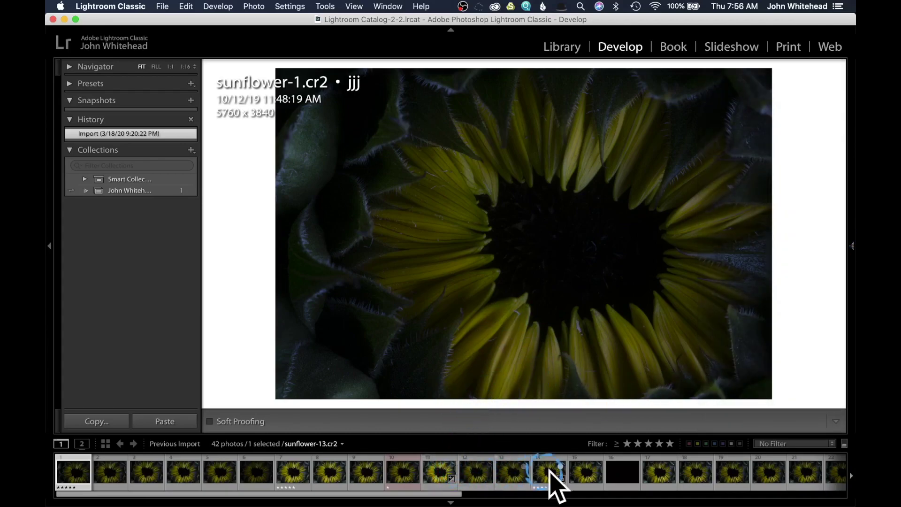
left_click(452, 503)
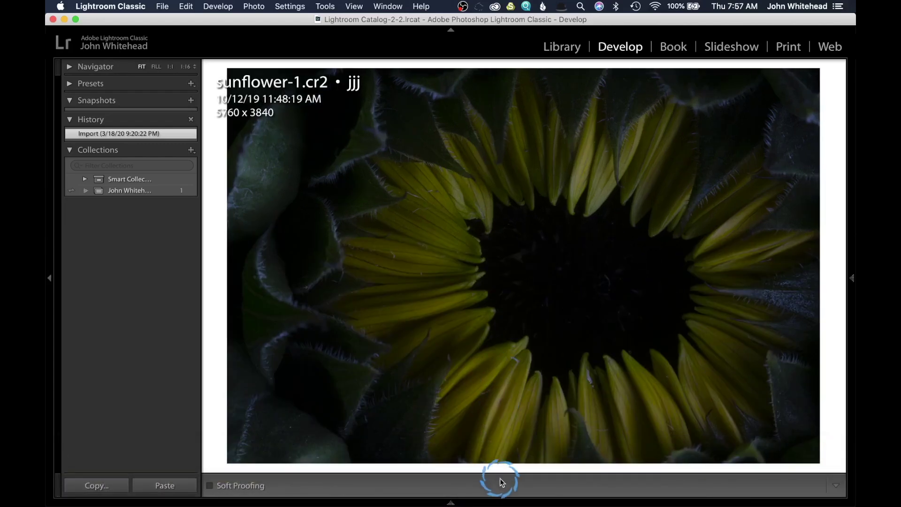
mouse_move(513, 503)
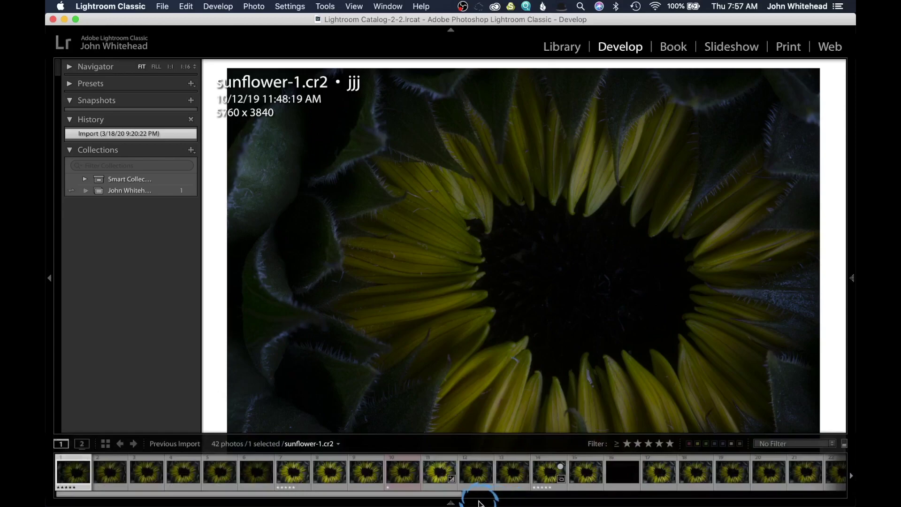
left_click(450, 503)
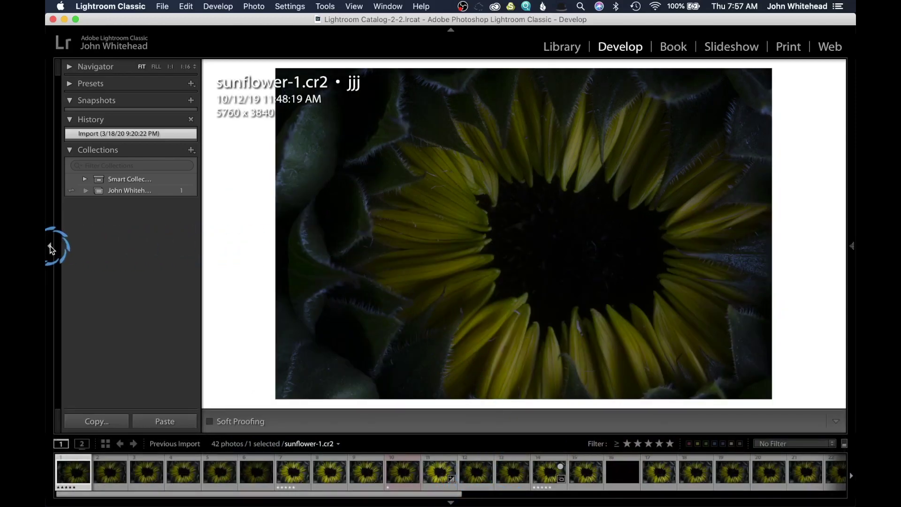
- Toggle the top module bar off and back on, and reshow the right adjustment panels with F8
left_click(451, 31)
left_click(451, 32)
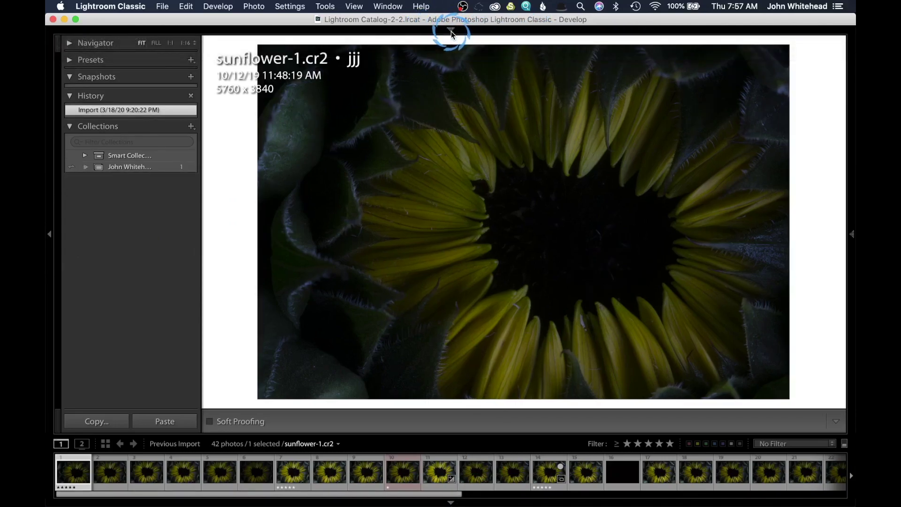
key("F8")
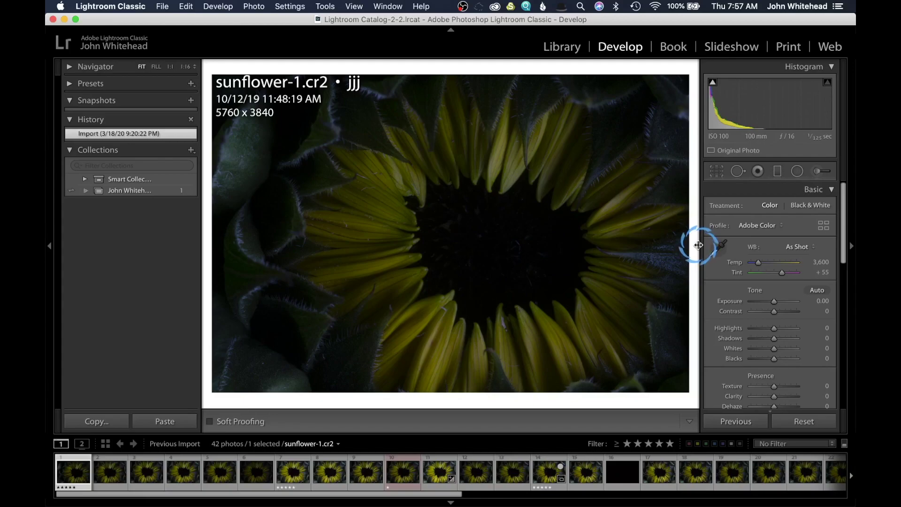
- Widen the right-hand Develop adjustment panel beside sunflower-1.cr2
left_click_drag(699, 245, 781, 257)
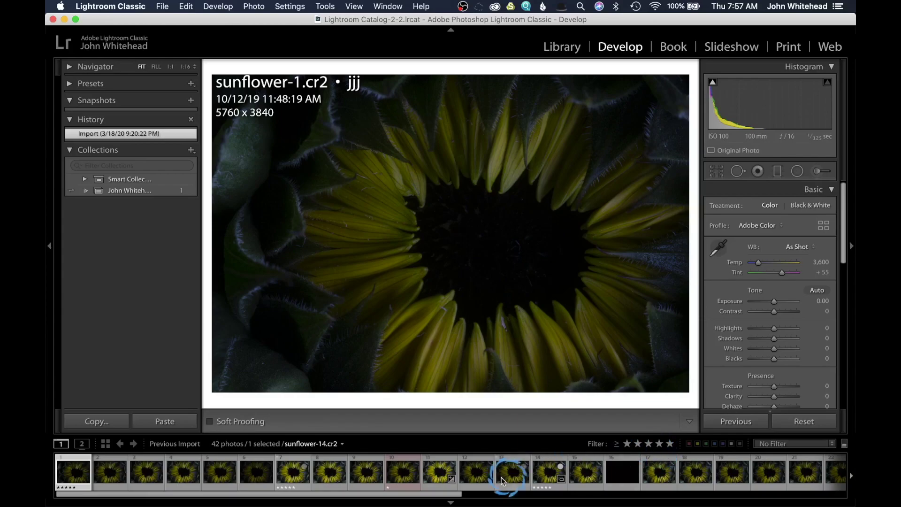
- Open sunflower-14.cr2 and filter the filmstrip to five-star photos, showing 3 of 42
left_click(543, 480)
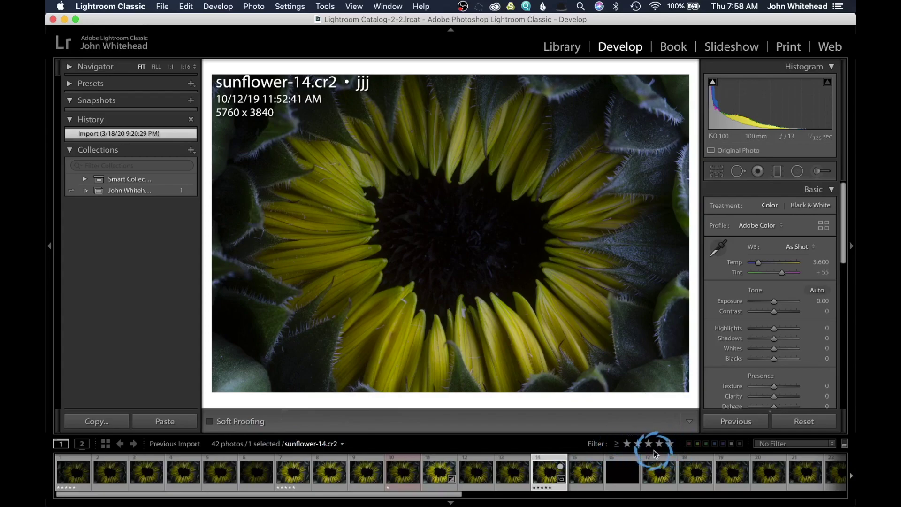
left_click(513, 480)
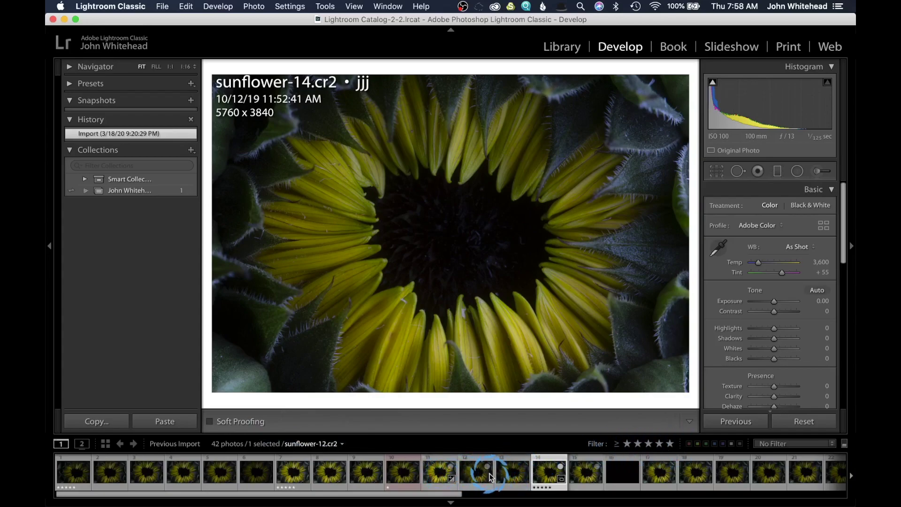
left_click(670, 443)
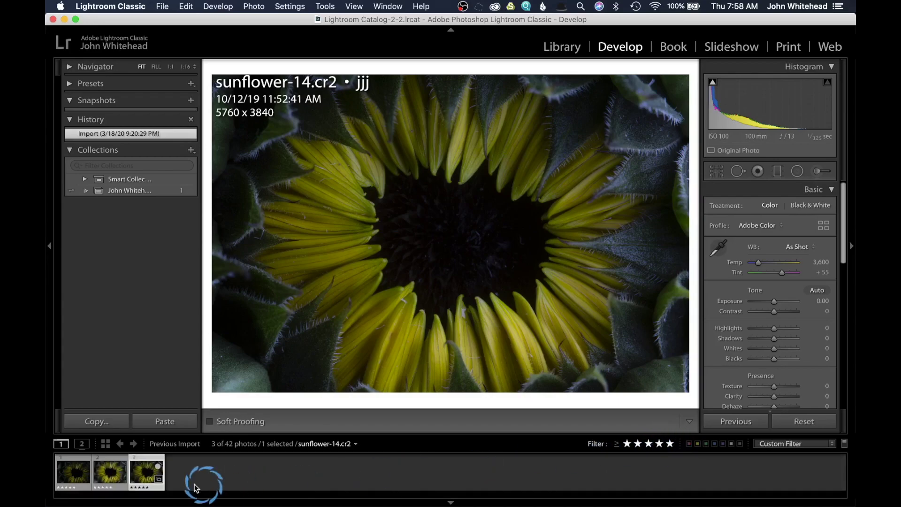